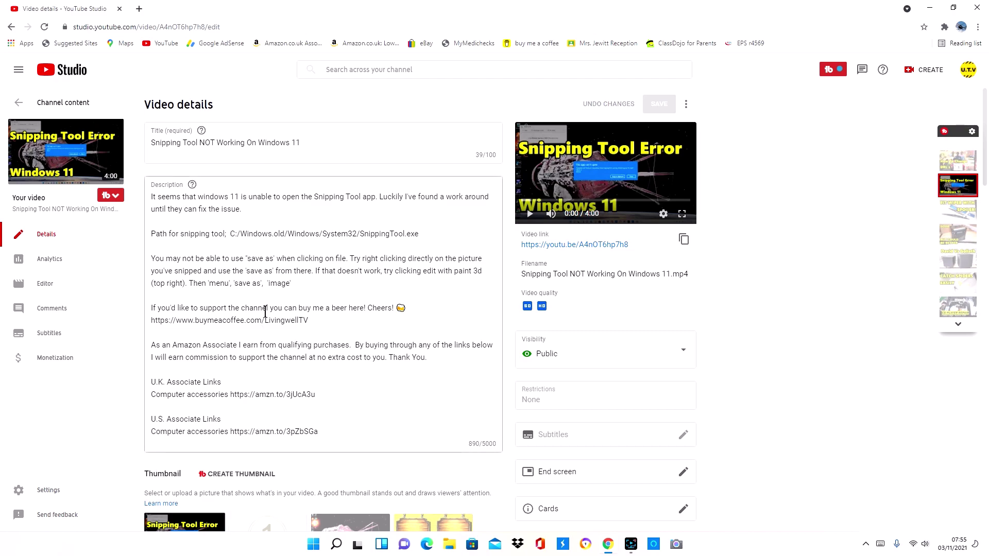
# Step: Copy the path C:/Windows.old/Windows/System32/SnippingTool.exe from the video description
pyautogui.moveTo(232, 233); pyautogui.dragTo(420, 235)
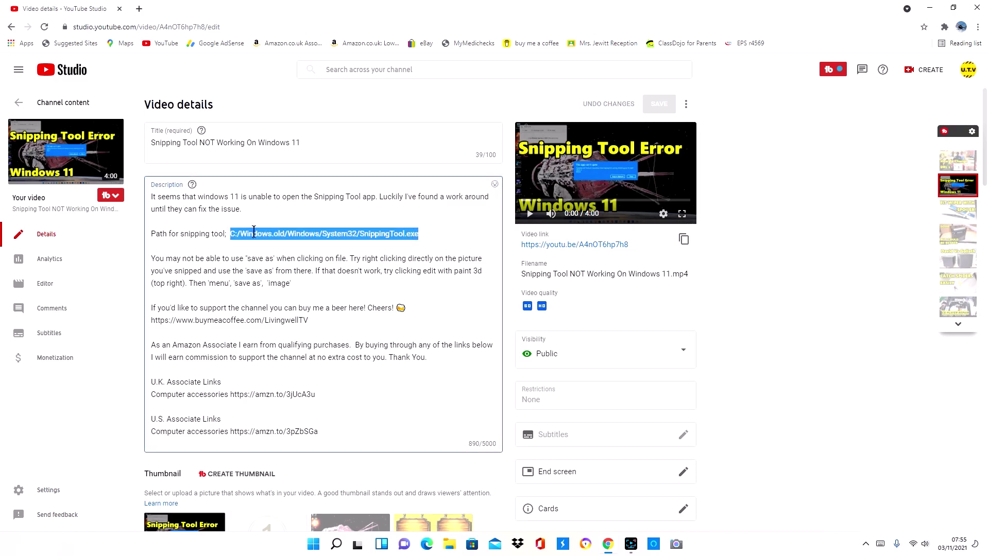
pyautogui.rightClick(292, 234)
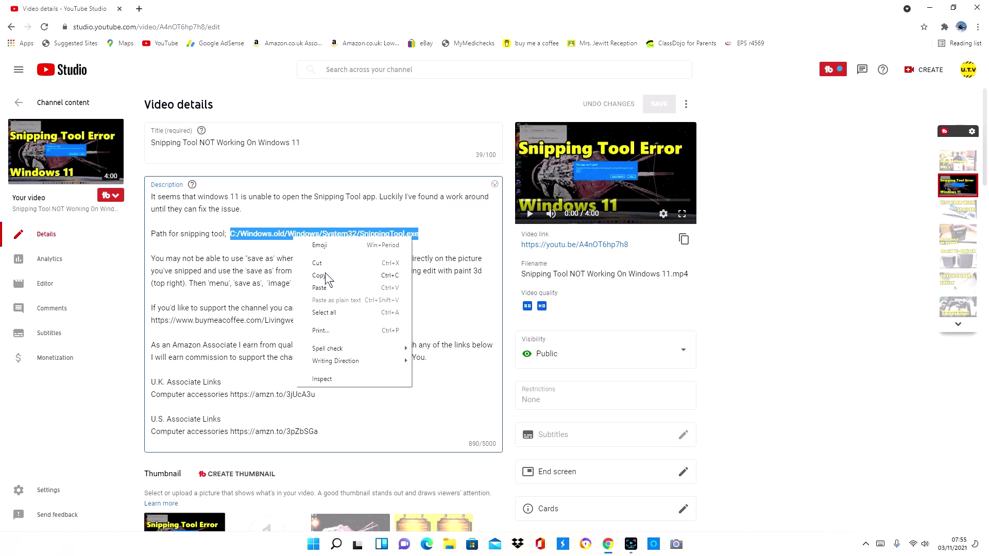
pyautogui.click(320, 275)
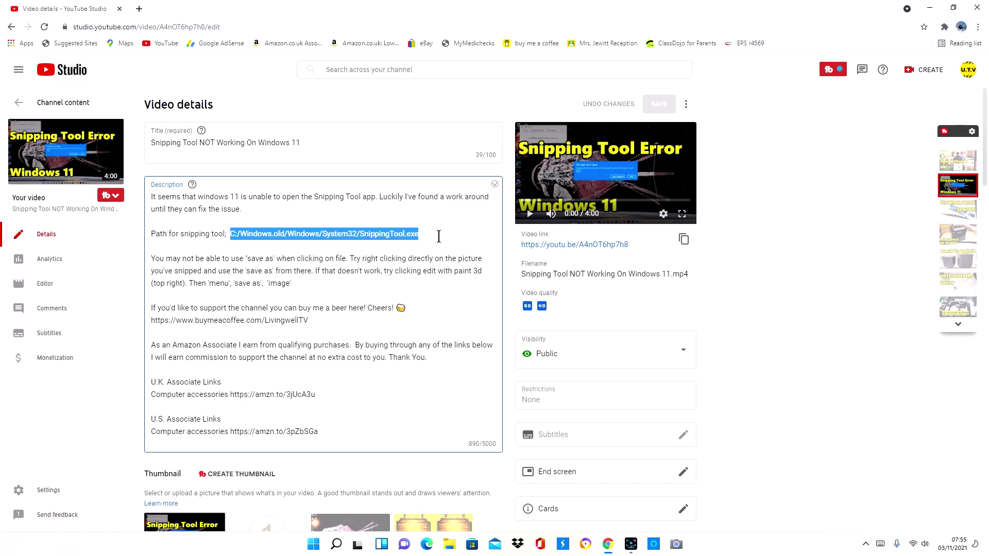
# Step: Launch the old Snipping Tool by pasting the copied path as the location in File Explorer and going to it
pyautogui.click(447, 549)
pyautogui.click(187, 54)
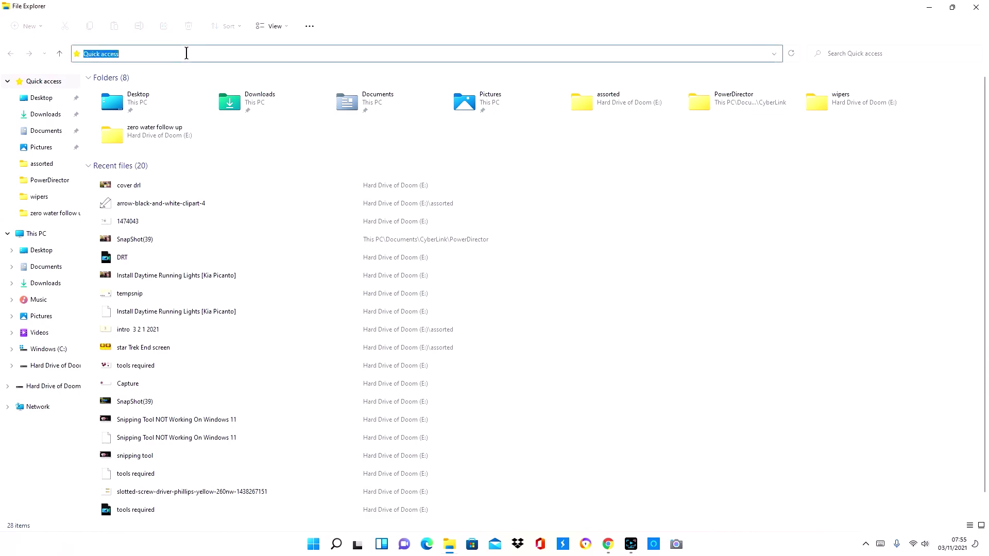
pyautogui.rightClick(187, 54)
pyautogui.click(210, 96)
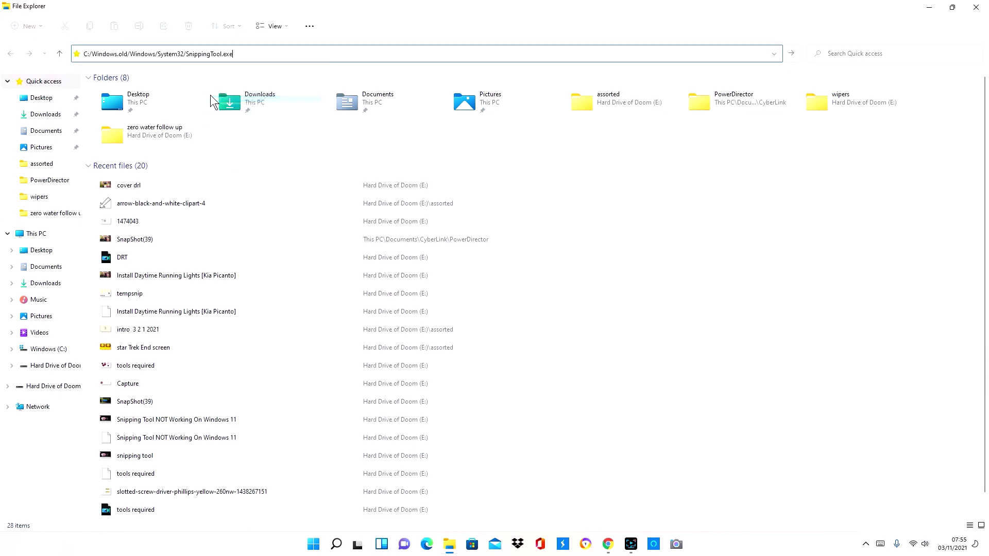
pyautogui.click(790, 55)
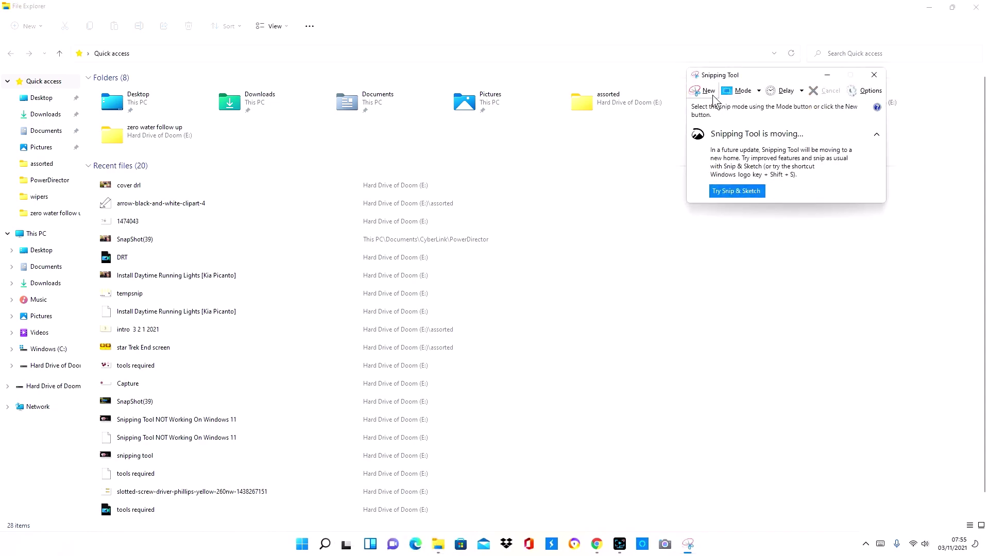
# Step: Capture a rectangular snip of the File Explorer window and try to save it with the File commands' Save As
pyautogui.click(712, 94)
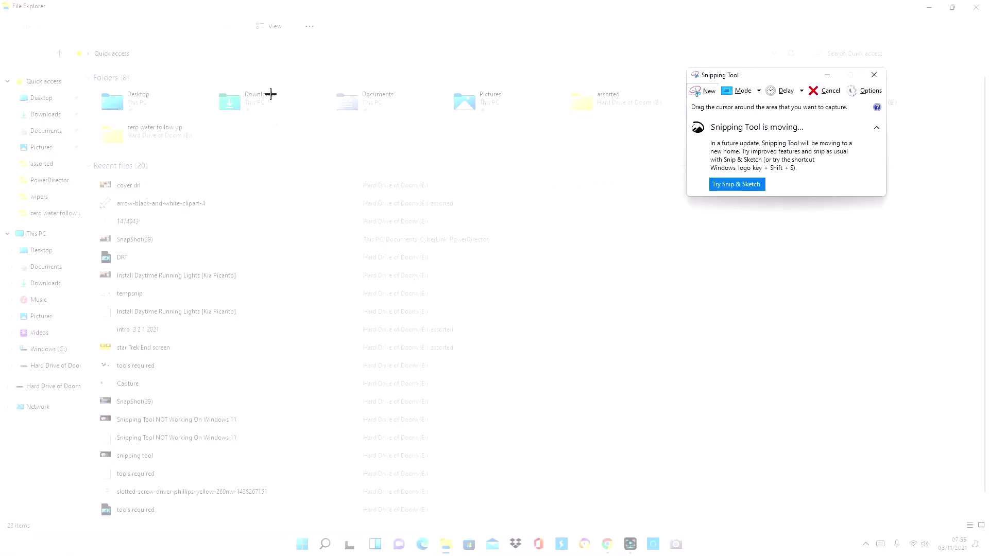
pyautogui.moveTo(271, 95); pyautogui.dragTo(599, 284)
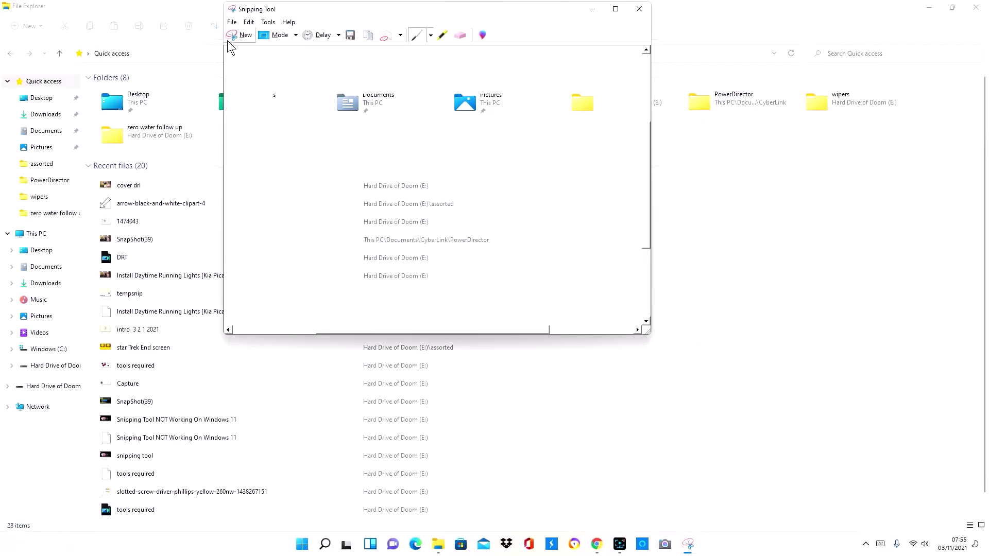
pyautogui.click(229, 23)
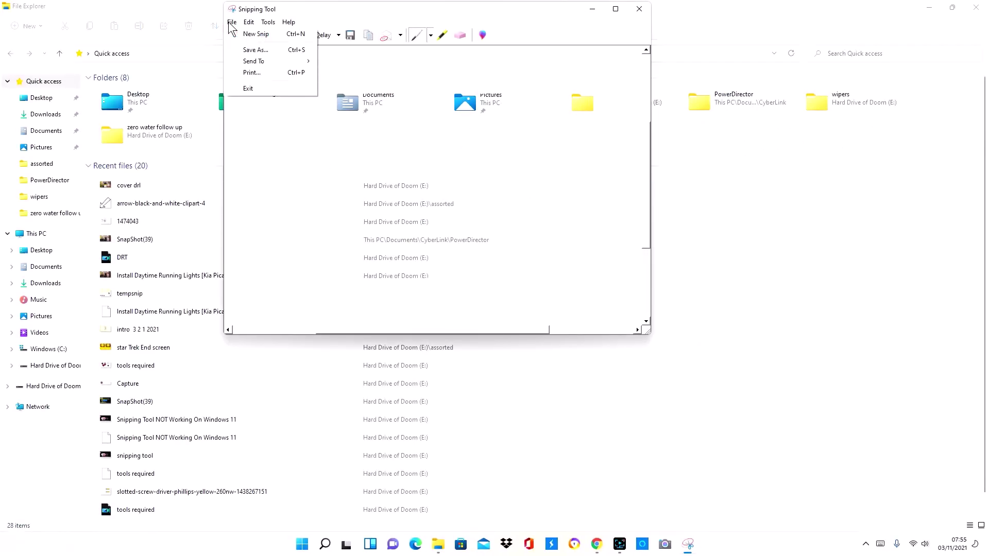
pyautogui.click(246, 50)
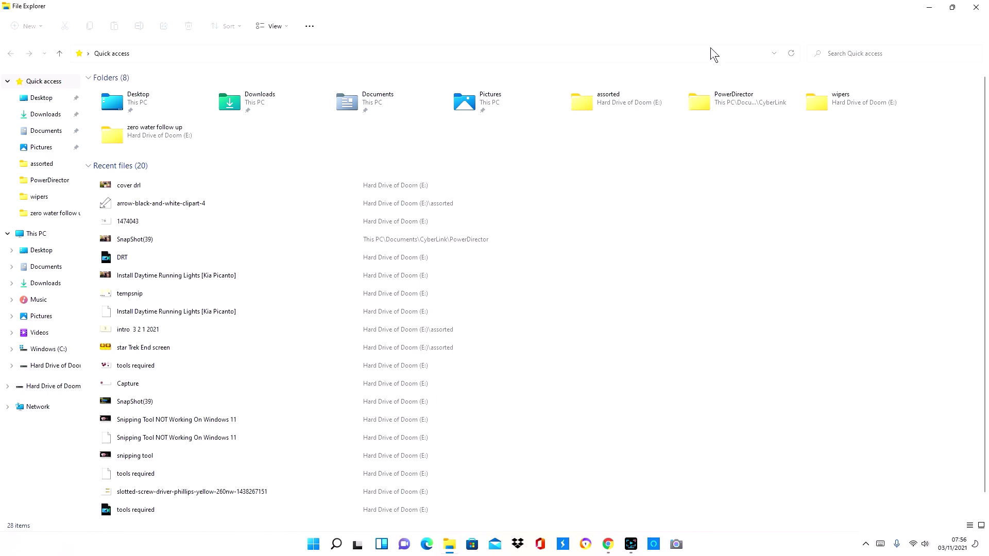
# Step: Relaunch the Snipping Tool from C:\Windows.old\windows\System32\SnippingTool.exe, and try Save As directly on the picture of a new snip
pyautogui.click(240, 57)
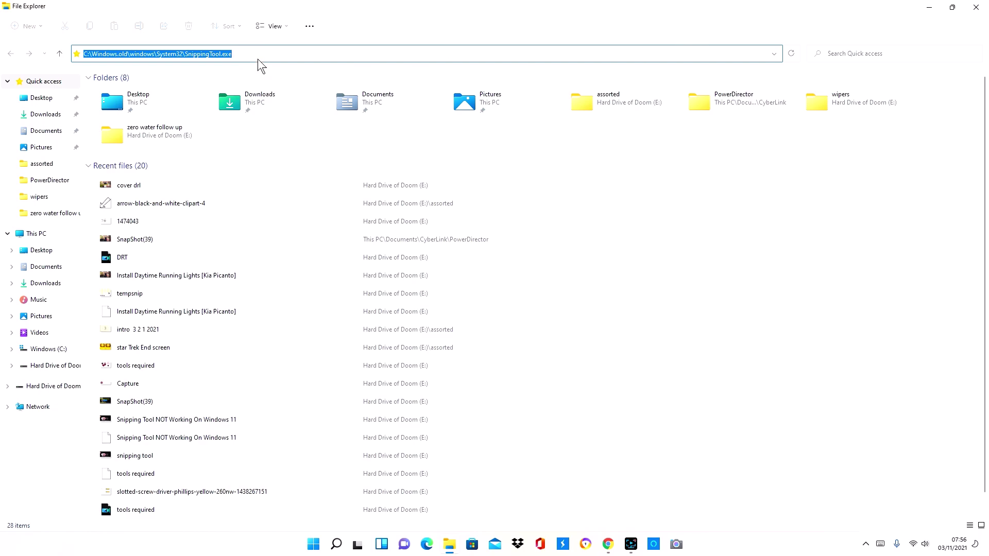
pyautogui.press('Return')
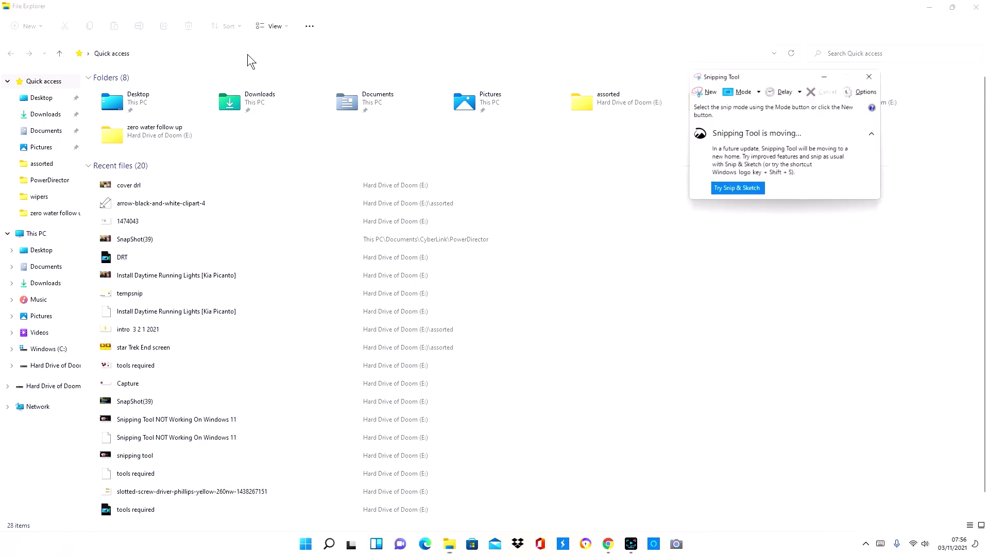
pyautogui.click(704, 90)
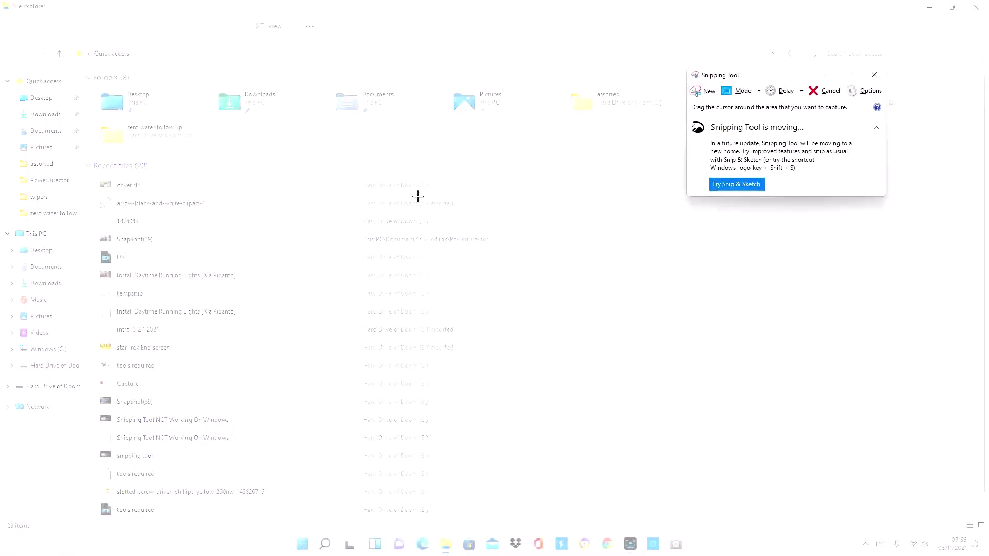
pyautogui.moveTo(351, 127); pyautogui.dragTo(606, 329)
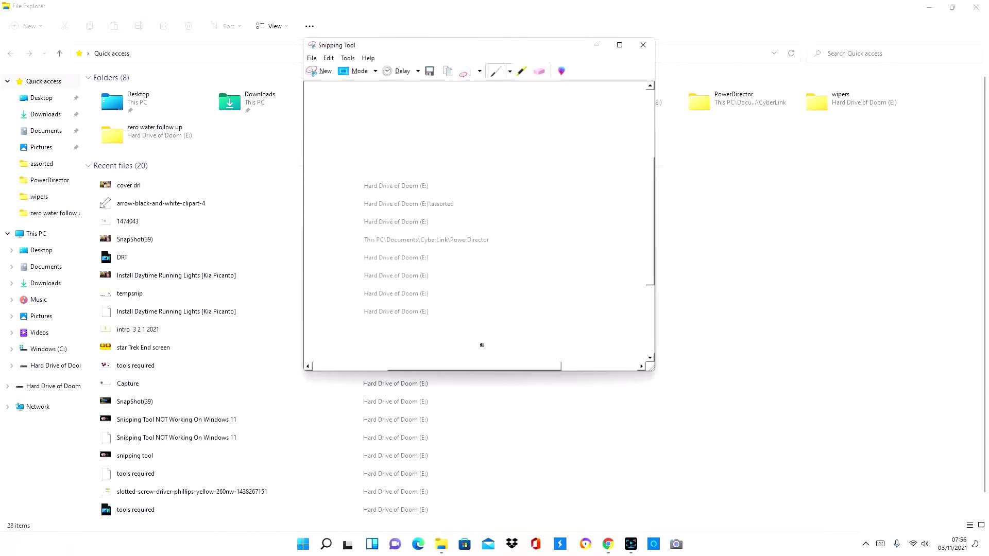
pyautogui.rightClick(422, 238)
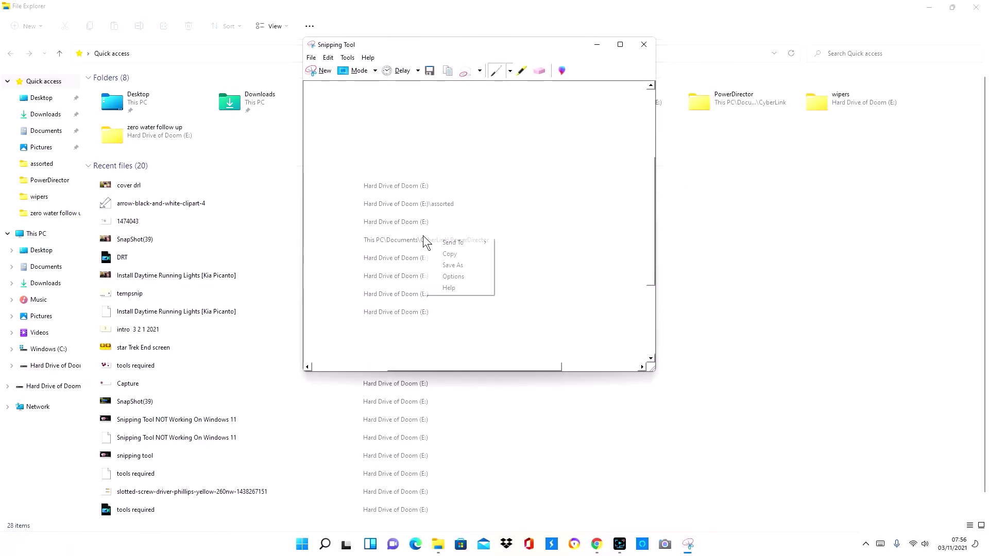
pyautogui.click(462, 266)
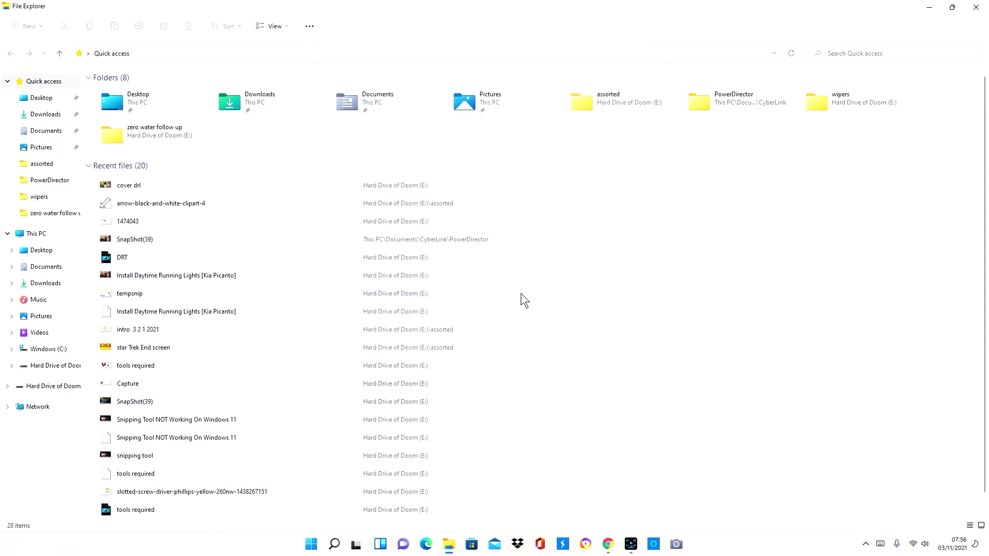
# Step: Relaunch the Snipping Tool from C:\Windows.old\windows\System32\SnippingTool.exe and capture a rectangular snip of the recent files area
pyautogui.click(195, 55)
pyautogui.hotkey('ctrl', 'v')
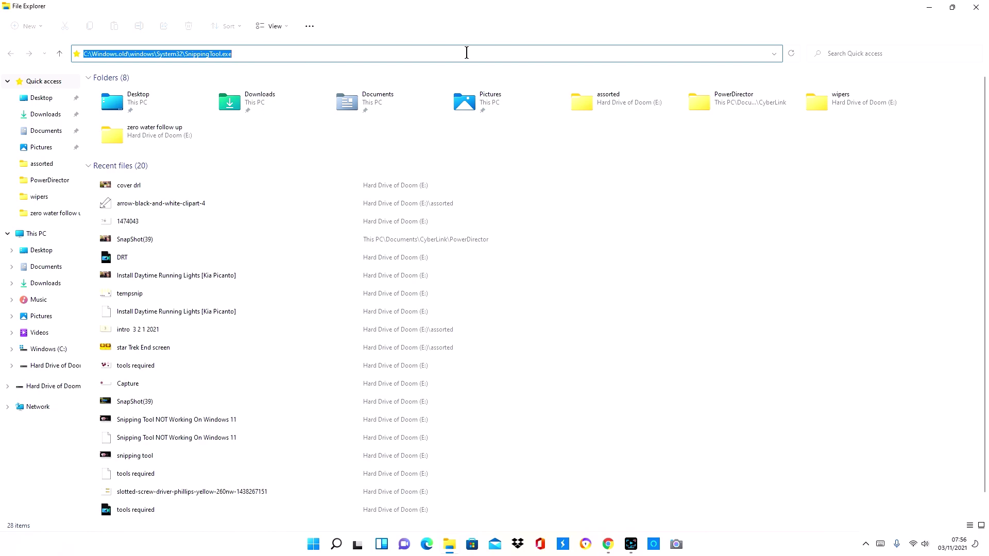
pyautogui.press('Return')
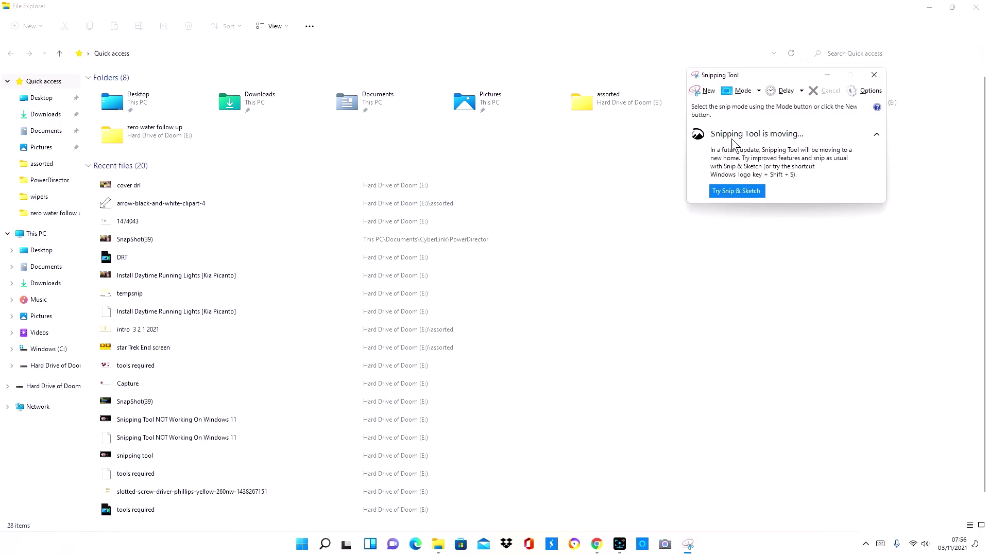
pyautogui.click(698, 90)
pyautogui.moveTo(281, 135); pyautogui.dragTo(589, 372)
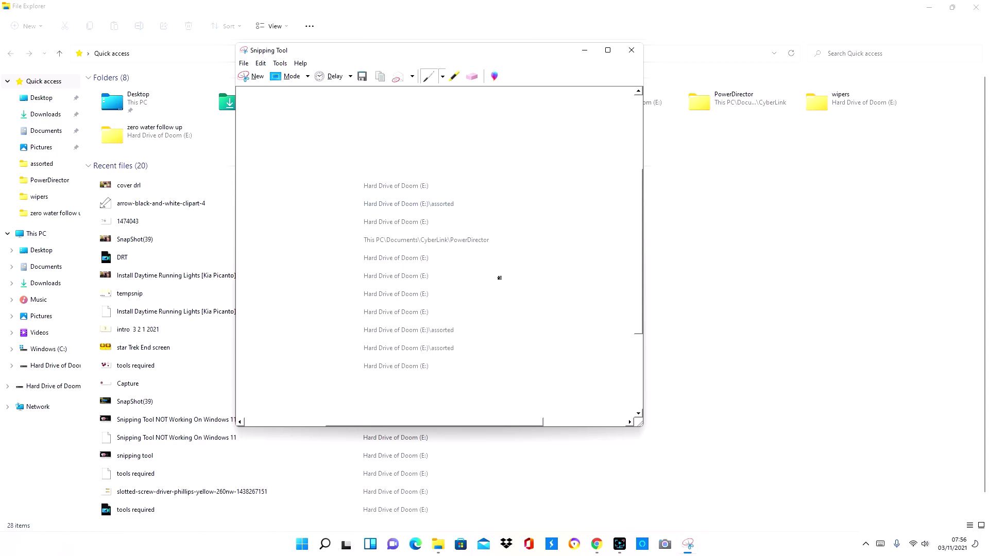
# Step: Open the snip in Paint 3D and start saving a copy of it as an image
pyautogui.click(496, 78)
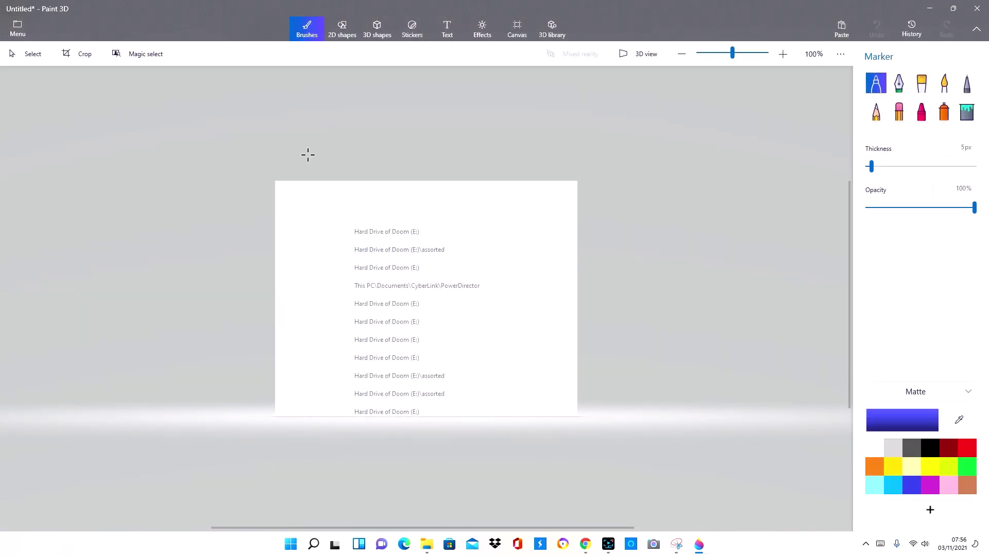
pyautogui.click(13, 29)
pyautogui.click(20, 163)
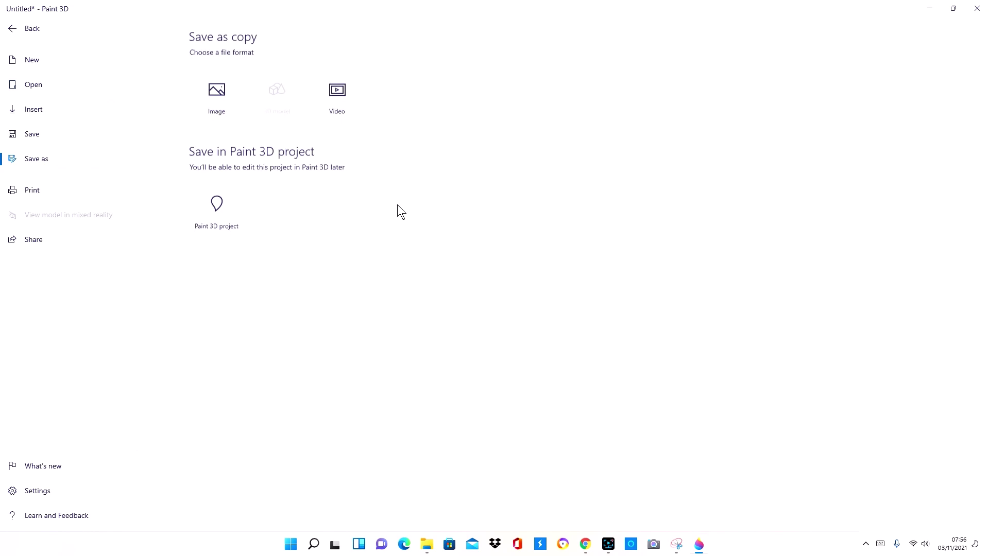
pyautogui.click(221, 102)
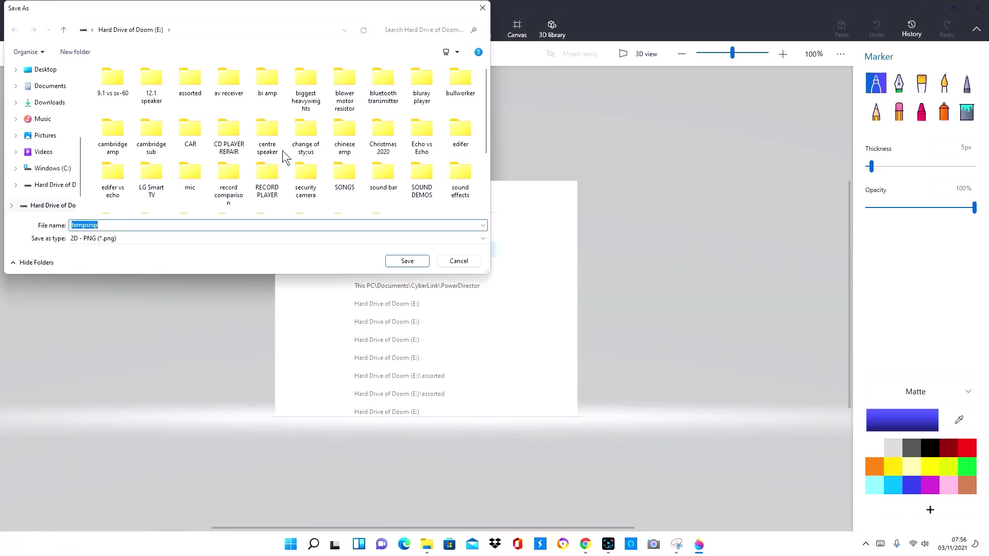
# Step: Cancel the image save after entering a file name, and close Paint 3D without saving
pyautogui.doubleClick(114, 225)
pyautogui.write('name')
pyautogui.click(482, 8)
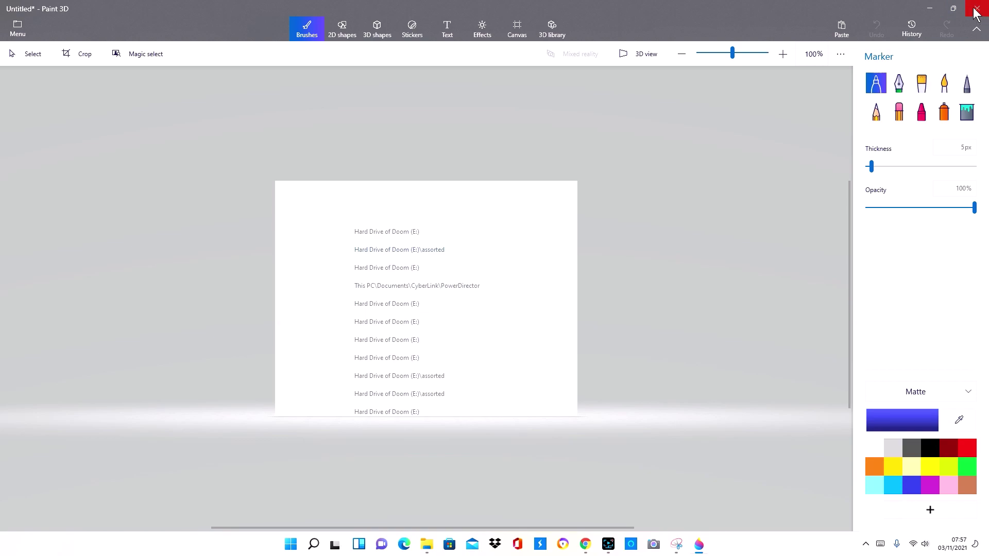
pyautogui.click(975, 10)
pyautogui.click(509, 296)
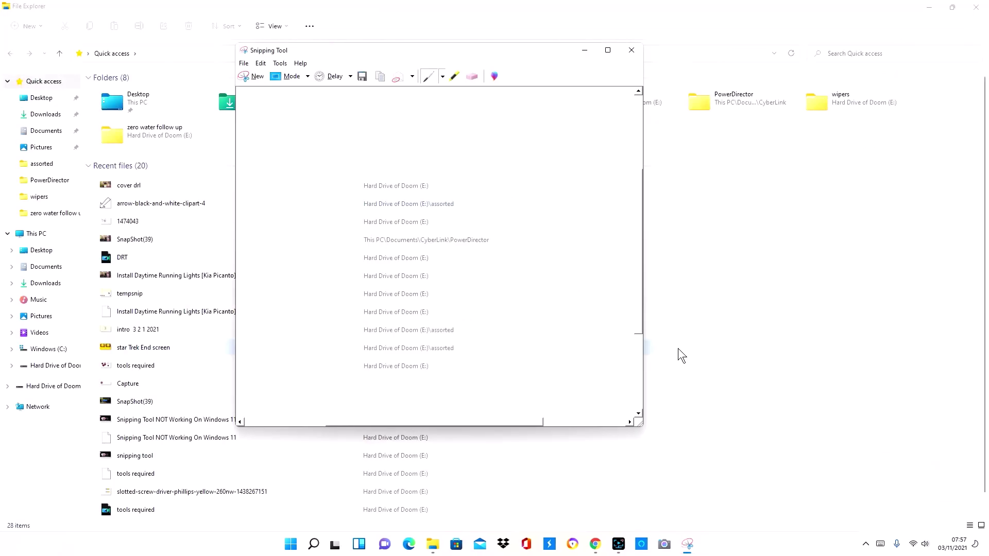
# Step: Close the Snipping Tool without saving the snip, and close File Explorer
pyautogui.click(631, 51)
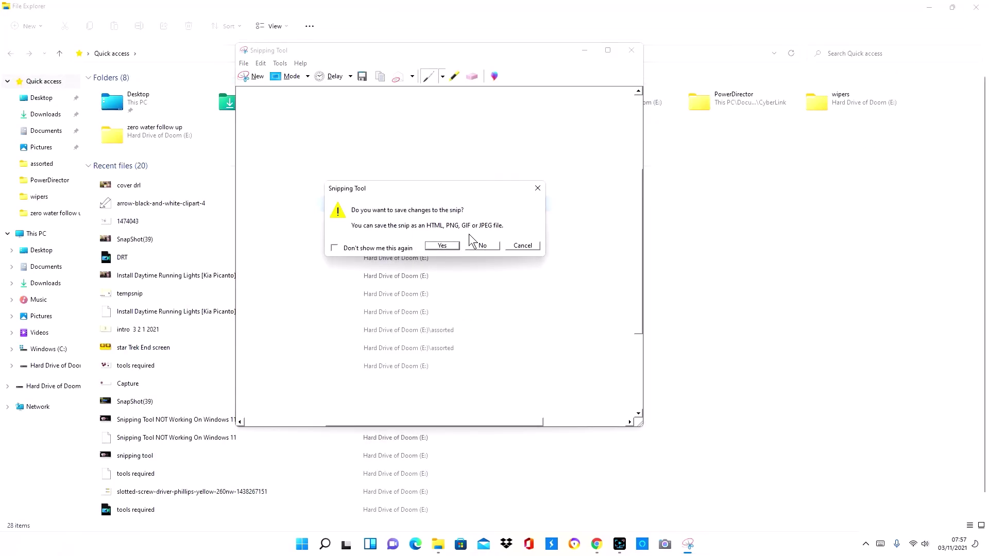
pyautogui.click(537, 245)
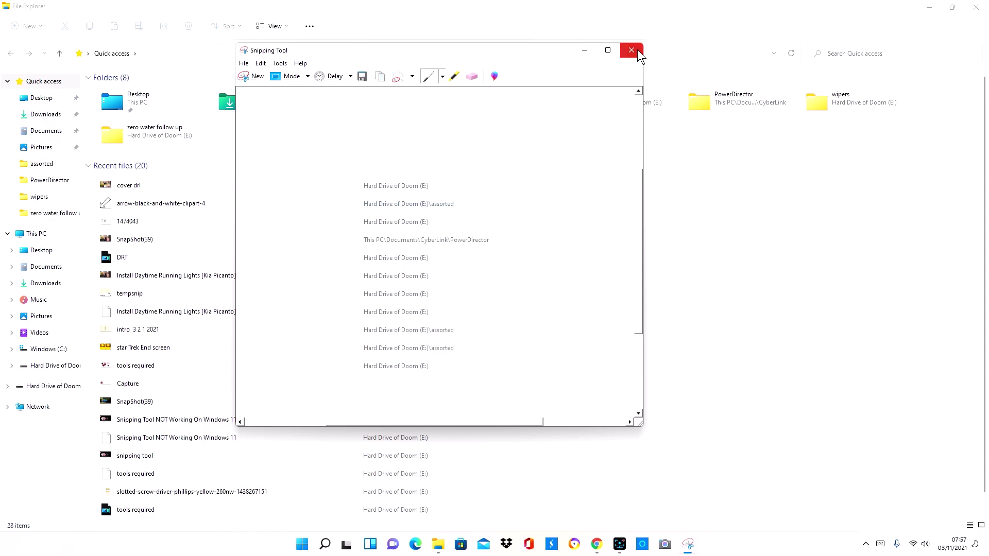
pyautogui.click(638, 50)
pyautogui.click(483, 246)
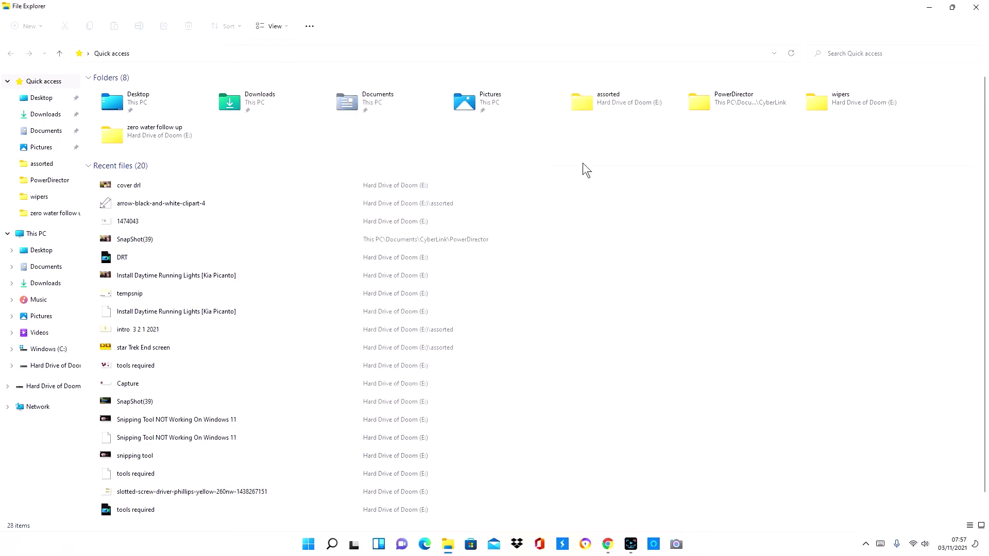
pyautogui.click(976, 7)
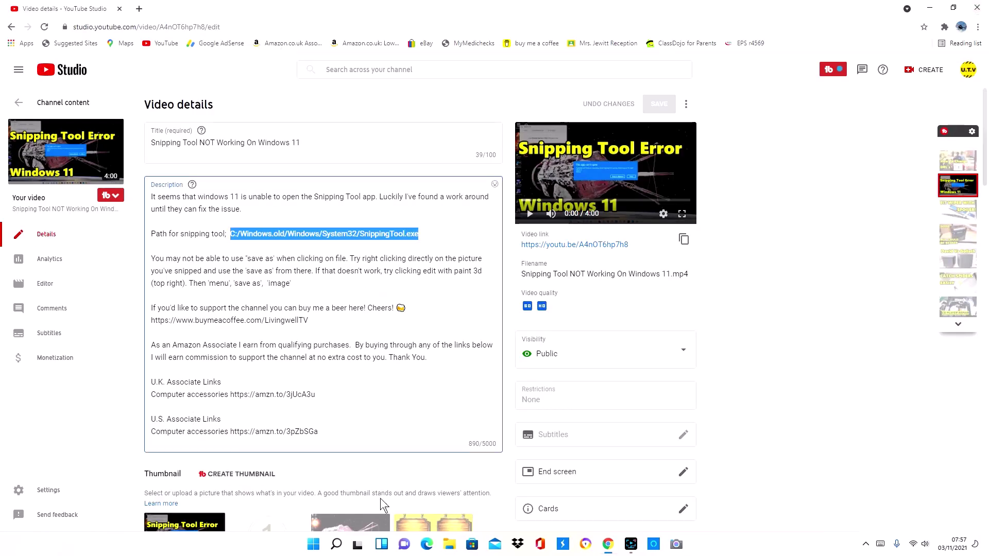
# Step: Open File Explorer and browse to the C:\Windows.old\windows\System32 folder
pyautogui.click(449, 544)
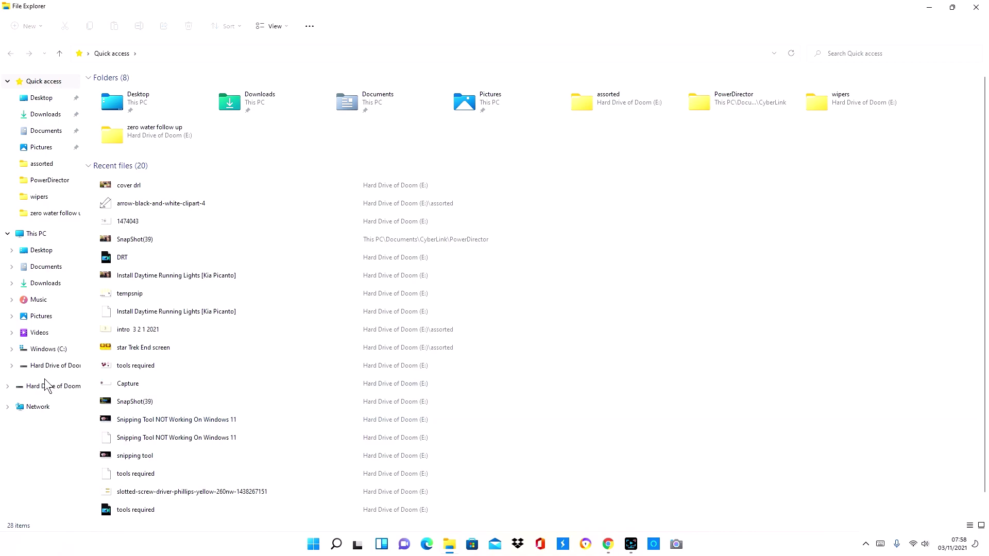
pyautogui.click(39, 236)
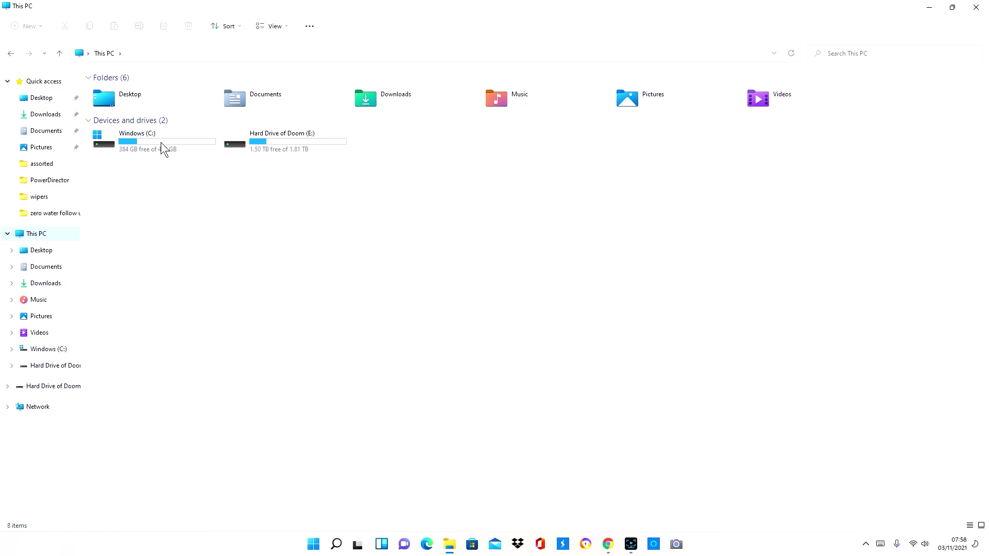
pyautogui.click(160, 142)
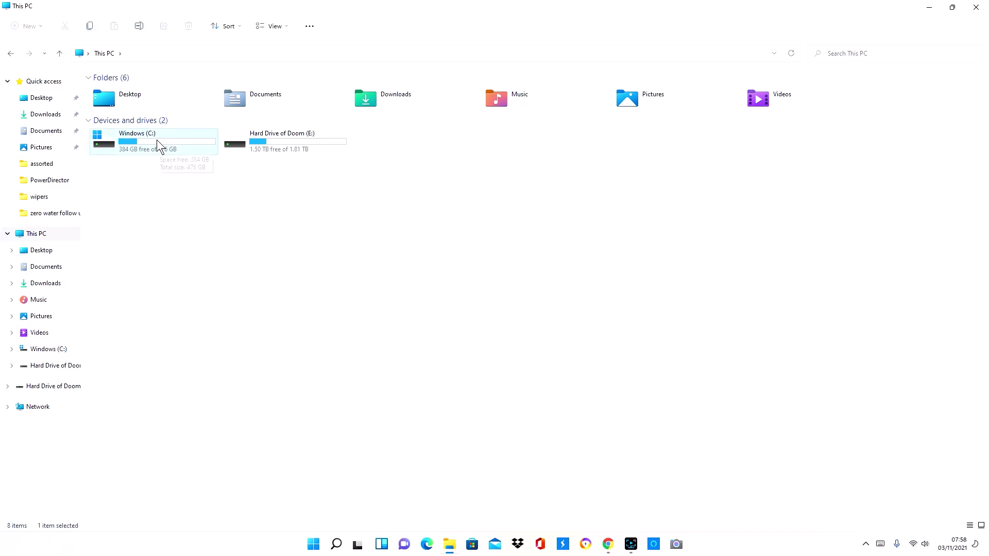
pyautogui.doubleClick(157, 140)
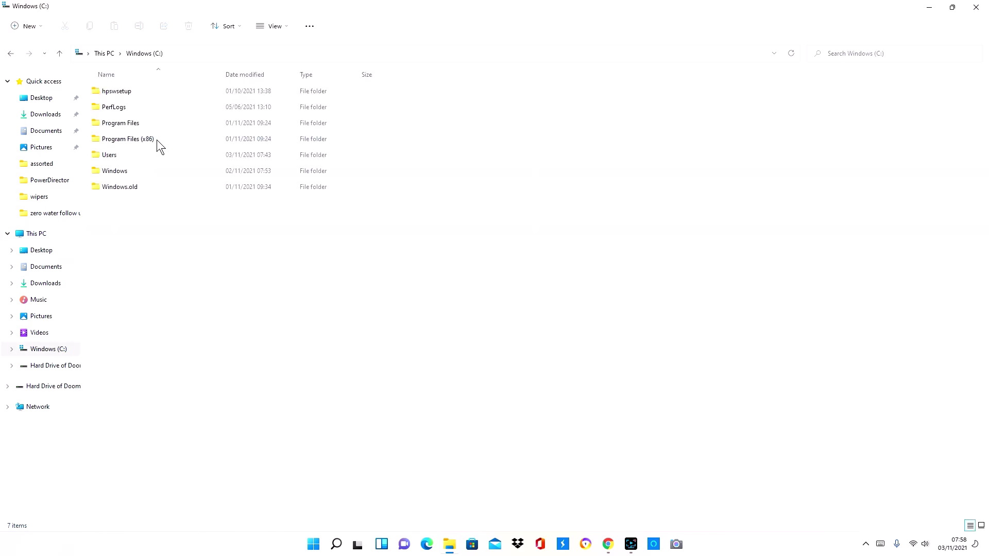
pyautogui.doubleClick(138, 187)
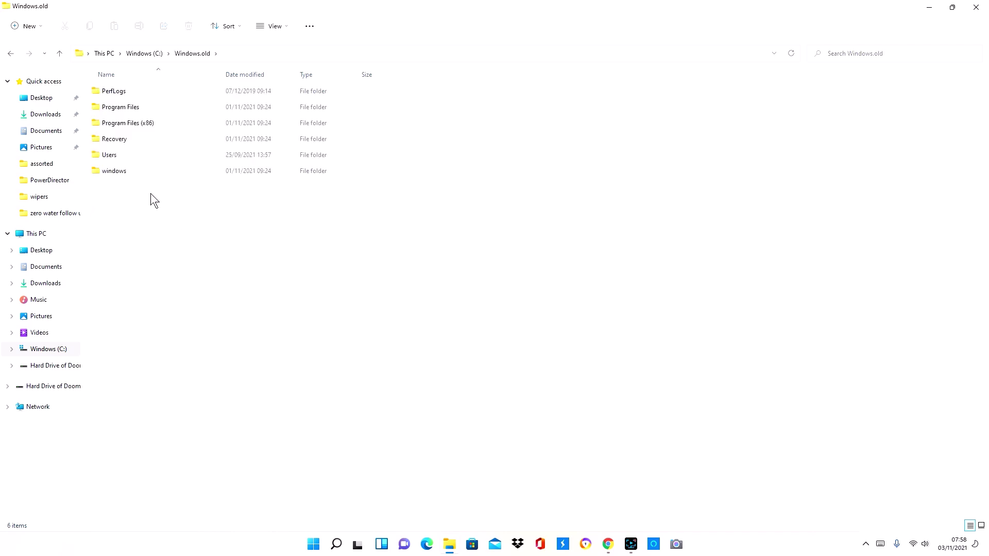
pyautogui.doubleClick(113, 170)
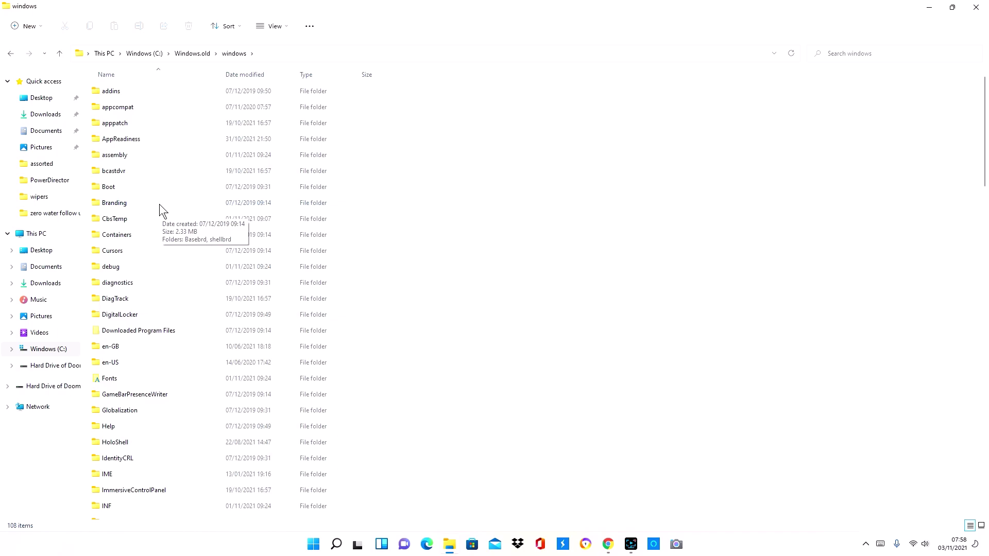
pyautogui.scroll(-15, 159, 204)
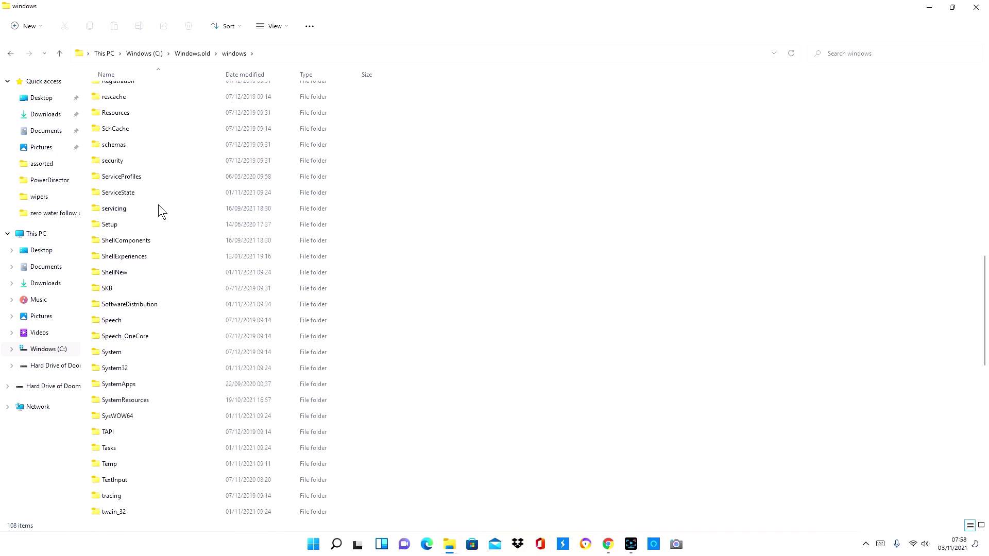
pyautogui.doubleClick(116, 371)
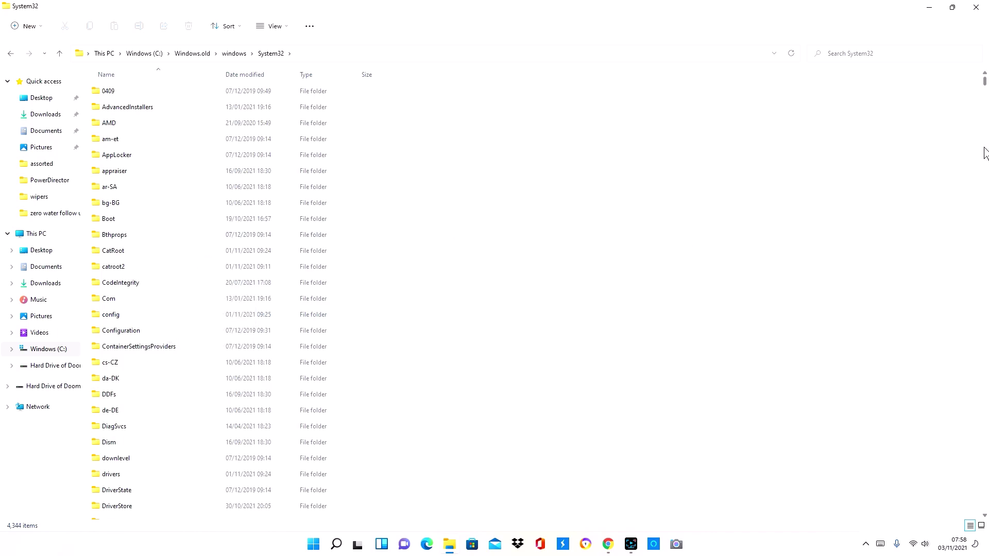
# Step: Find the SnippingTool application in the old System32 folder and copy it
pyautogui.moveTo(985, 81); pyautogui.dragTo(962, 389)
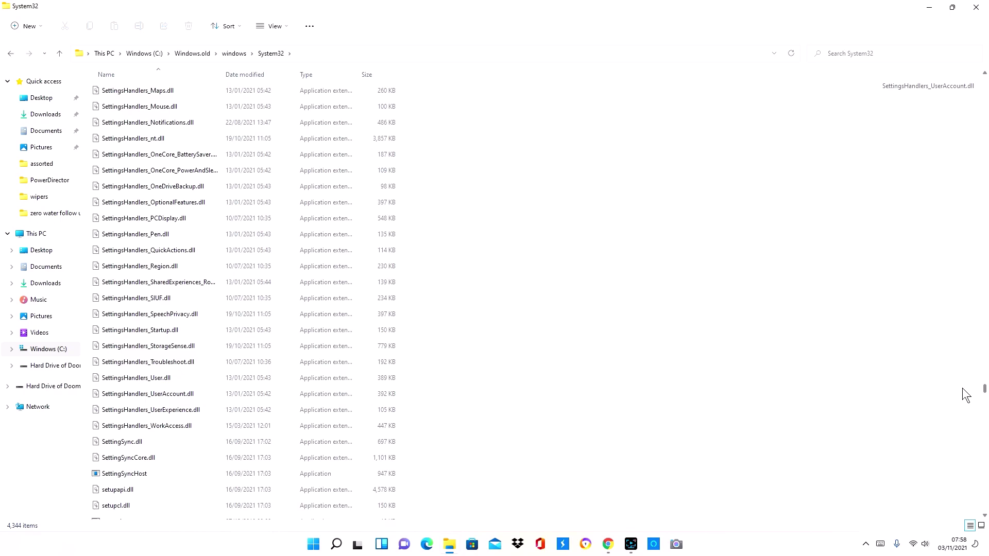
pyautogui.moveTo(962, 387); pyautogui.dragTo(951, 401)
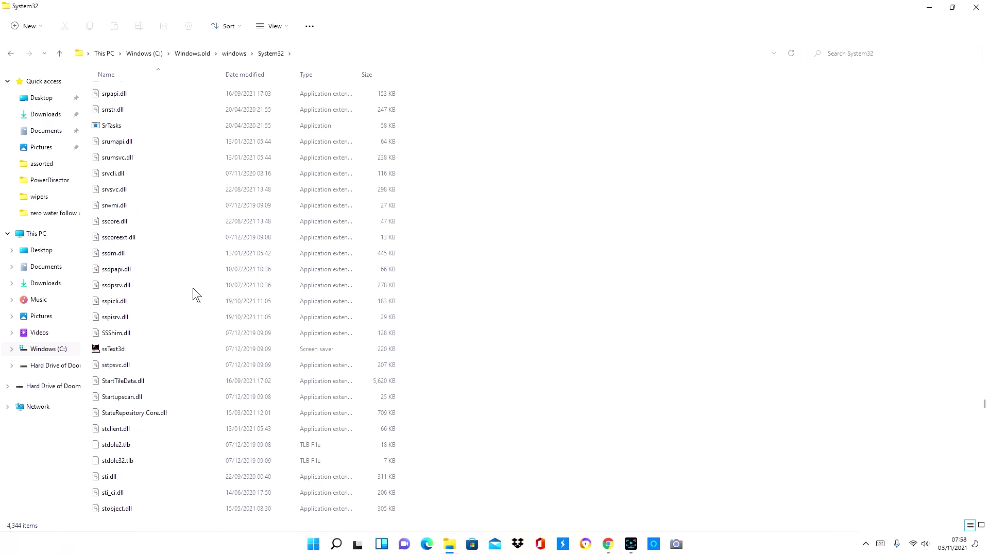
pyautogui.scroll(9, 167, 332)
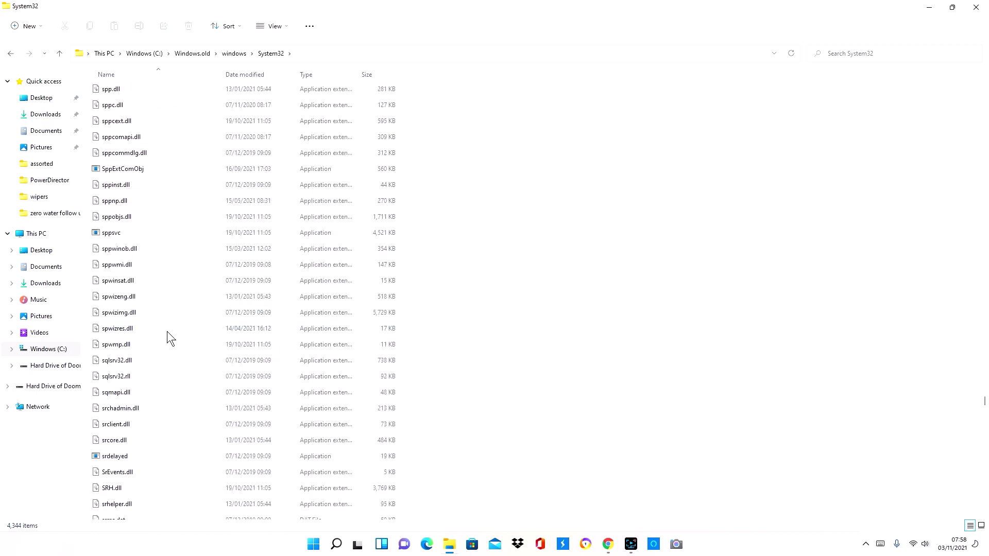
pyautogui.scroll(5, 167, 331)
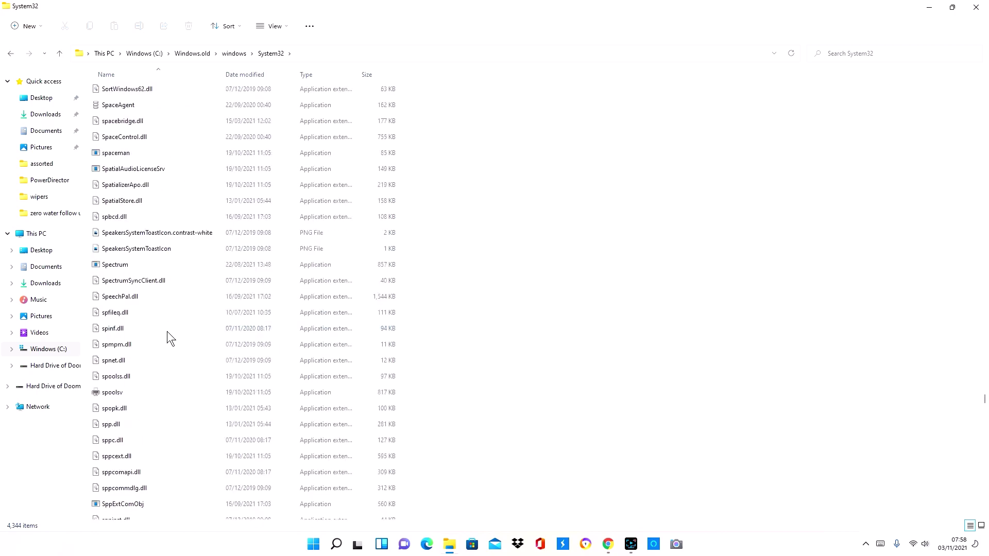
pyautogui.scroll(3, 166, 331)
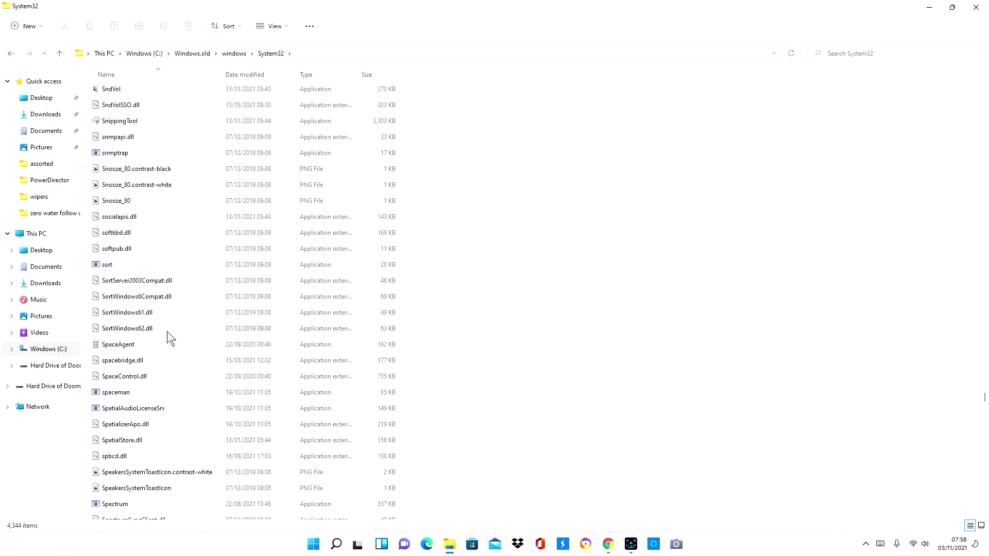
pyautogui.rightClick(118, 124)
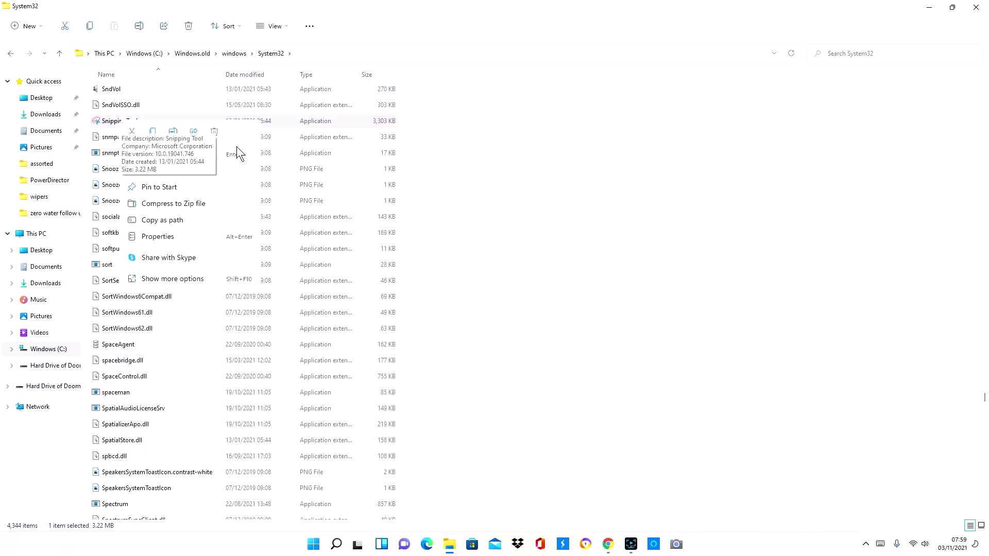
pyautogui.click(189, 278)
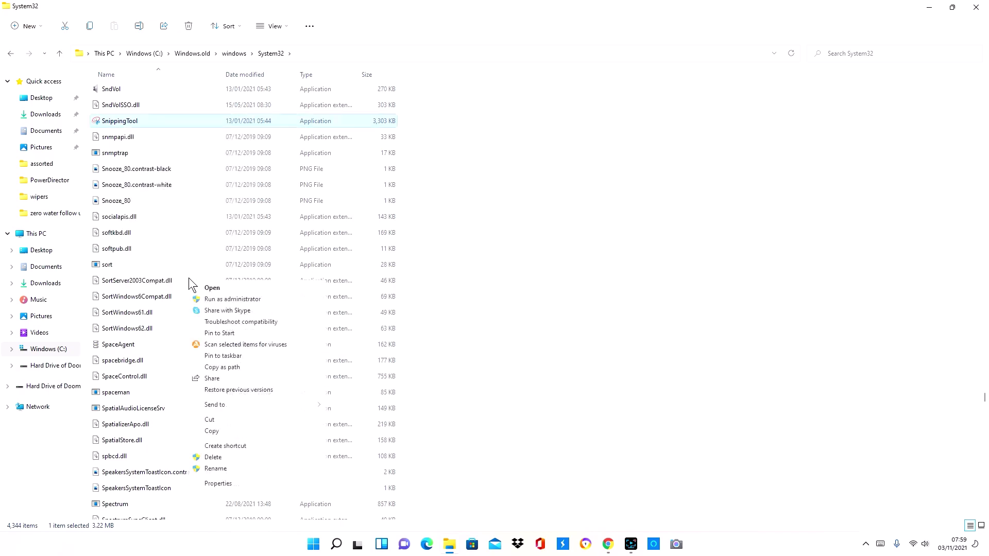
pyautogui.click(221, 432)
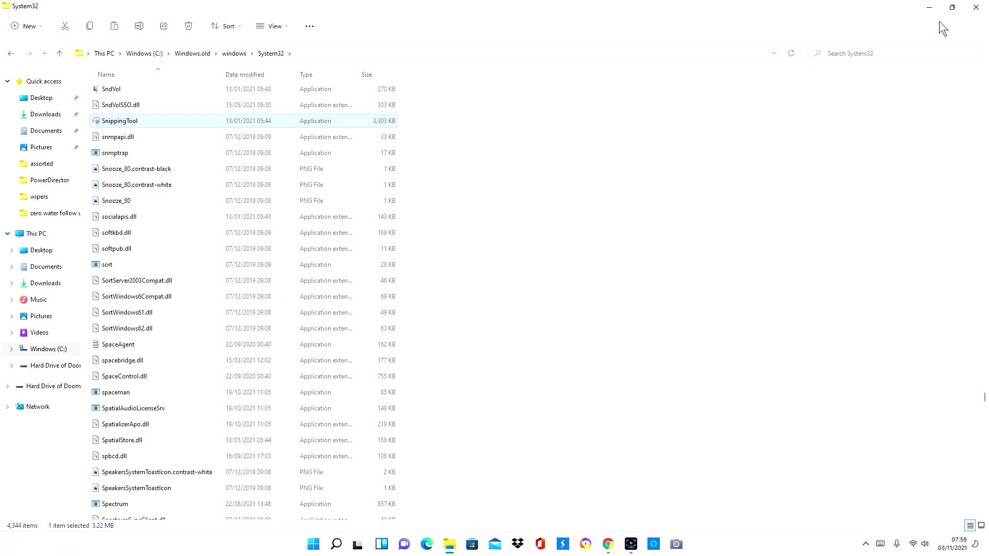
# Step: Minimise File Explorer and paste the copied SnippingTool application onto the desktop
pyautogui.click(930, 8)
pyautogui.click(930, 8)
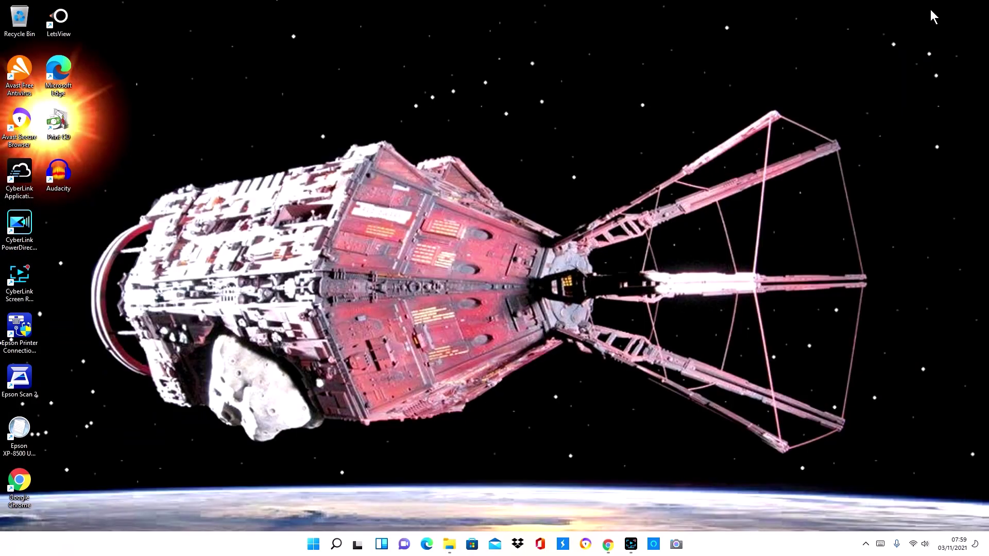
pyautogui.rightClick(189, 206)
pyautogui.click(257, 412)
pyautogui.click(330, 319)
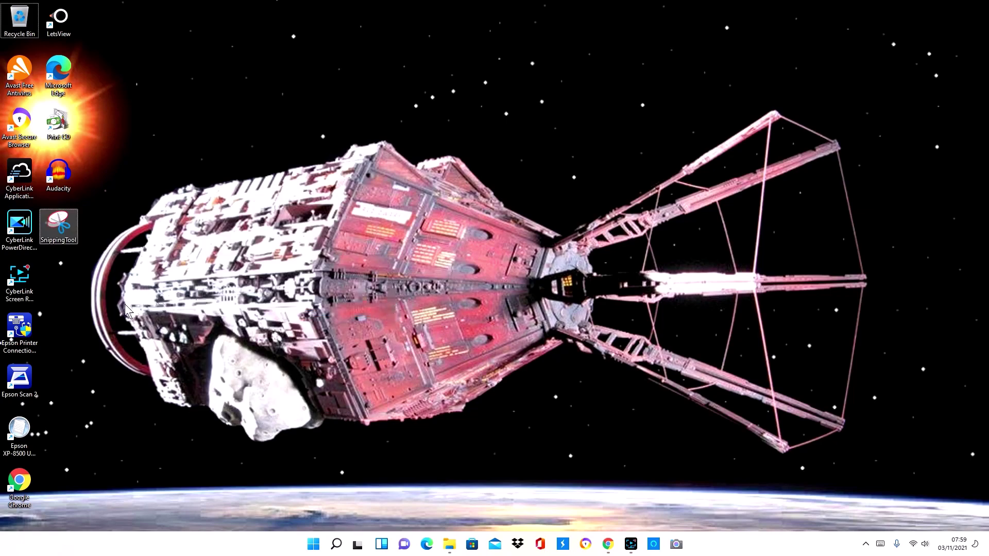
# Step: Try to open the SnippingTool copy from the desktop and dismiss the error dialog
pyautogui.click(63, 233)
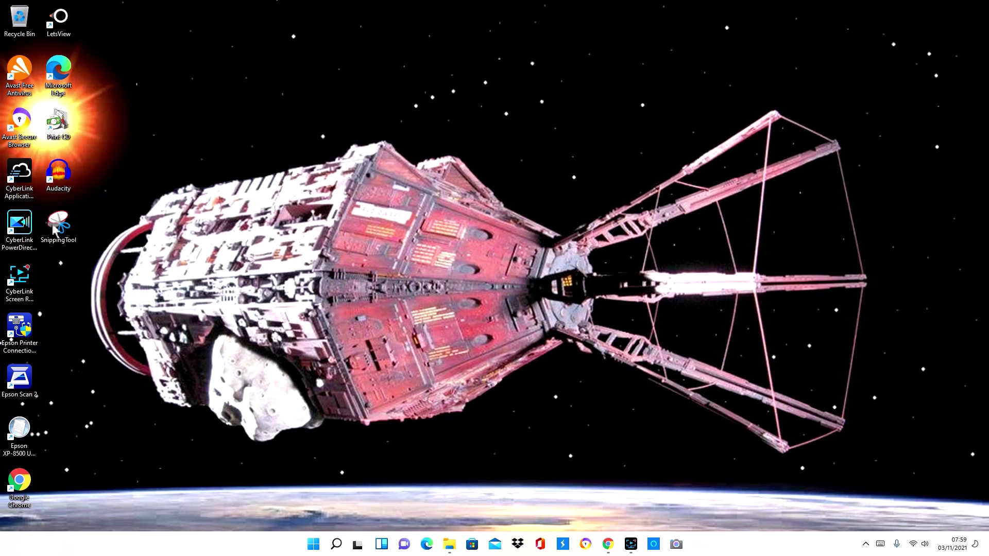
pyautogui.rightClick(62, 231)
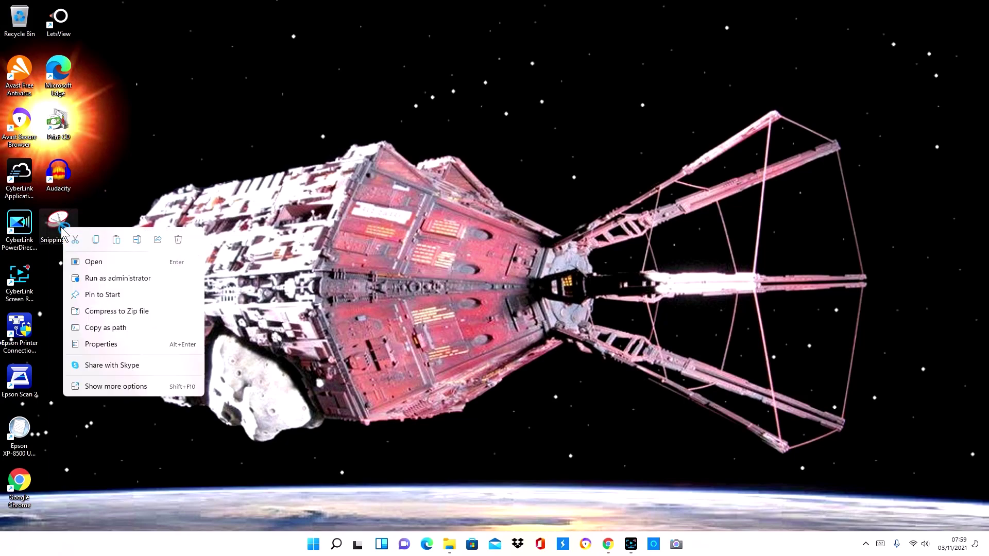
pyautogui.click(95, 260)
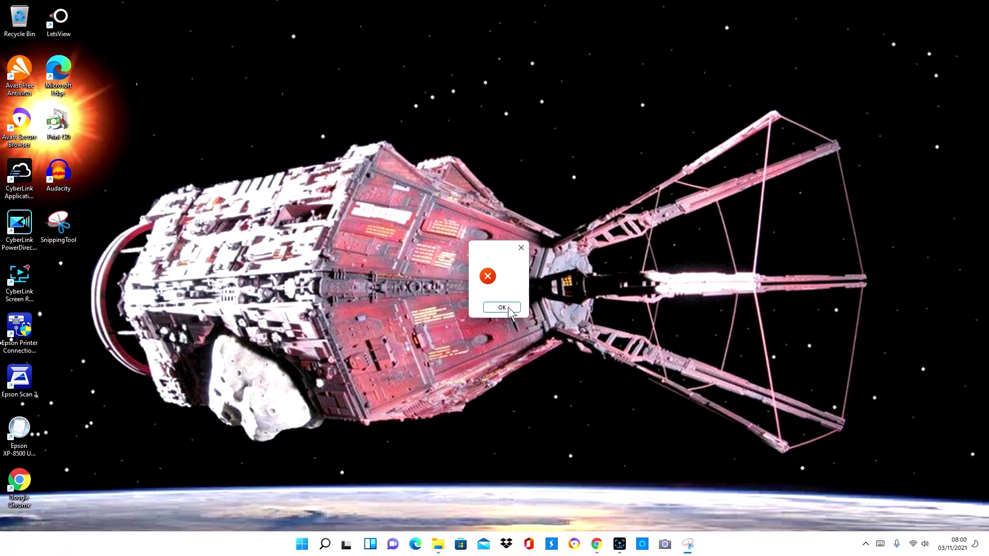
pyautogui.click(520, 249)
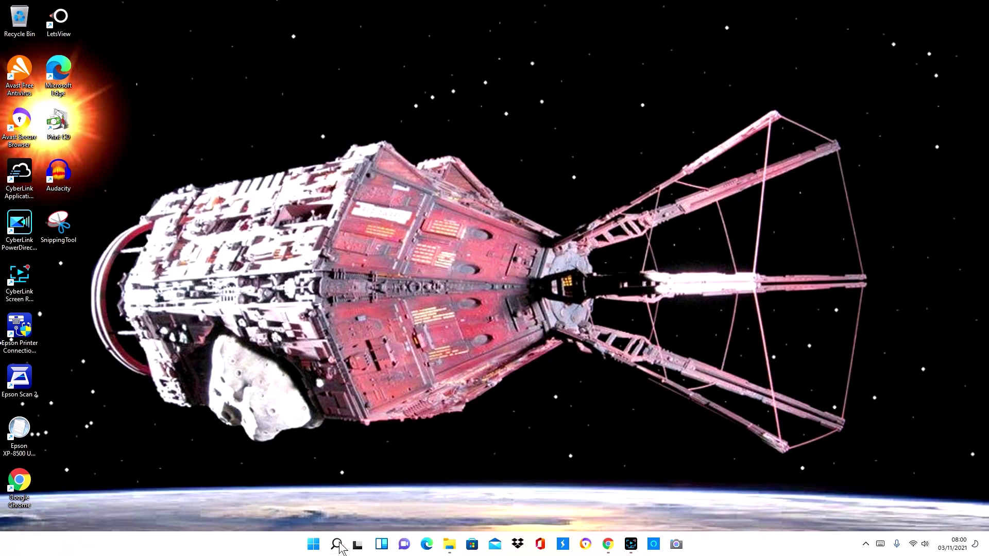
# Step: Open the Windows date and time settings and turn off setting the time automatically
pyautogui.moveTo(339, 545)
pyautogui.moveTo(956, 552)
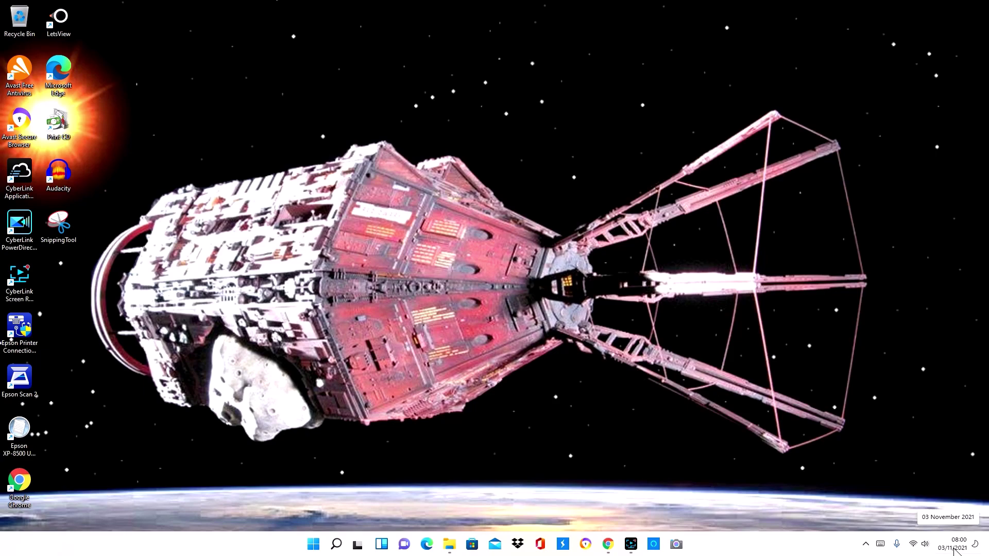
pyautogui.click(954, 551)
pyautogui.click(764, 502)
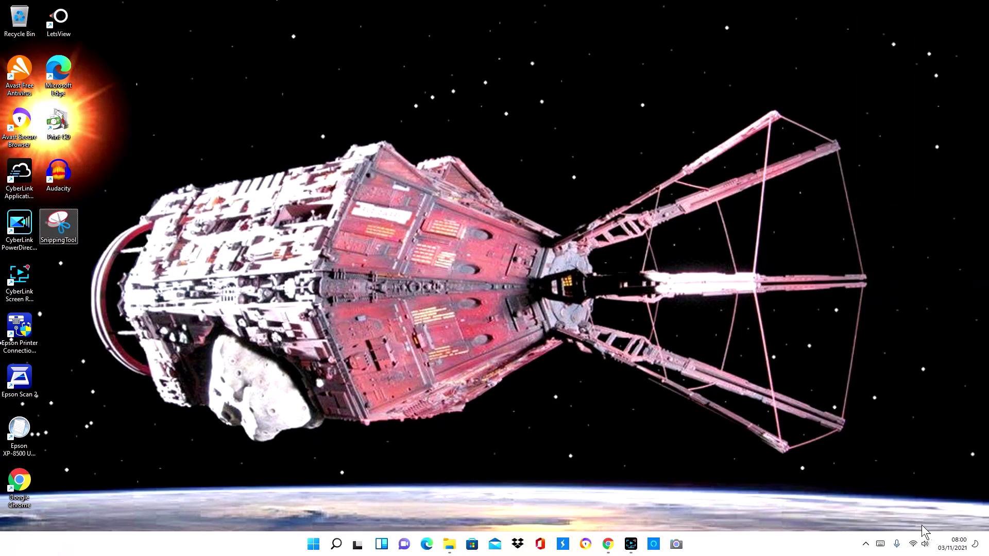
pyautogui.rightClick(955, 550)
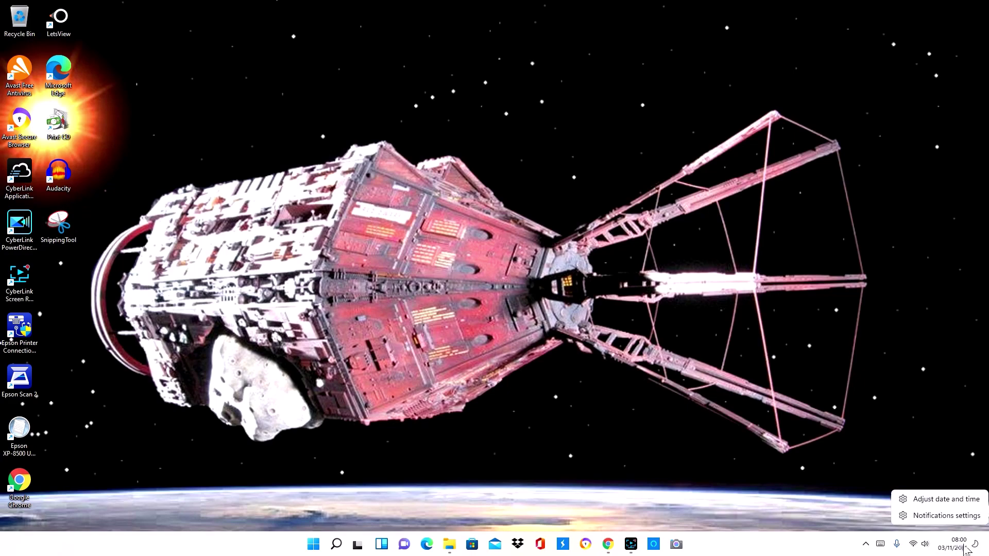
pyautogui.click(939, 503)
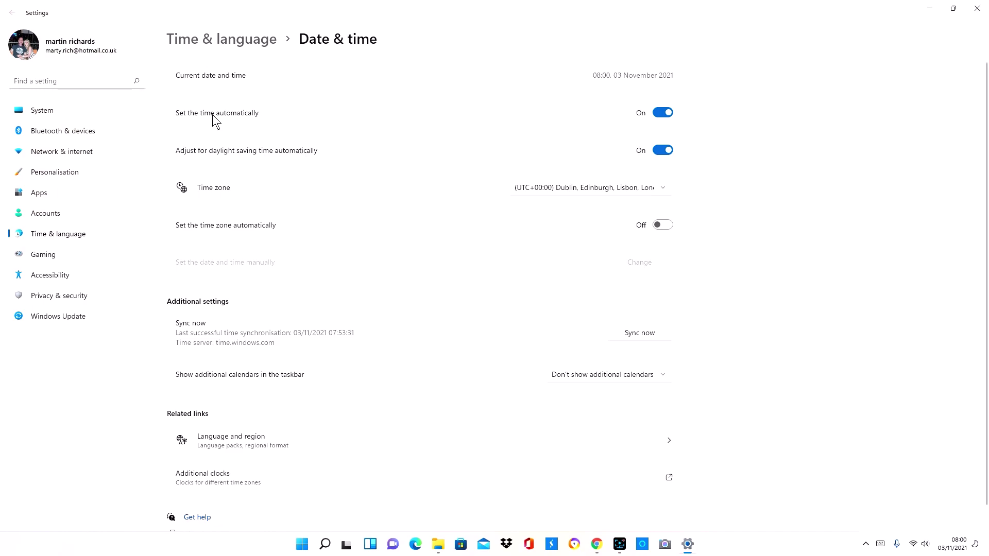
pyautogui.click(665, 115)
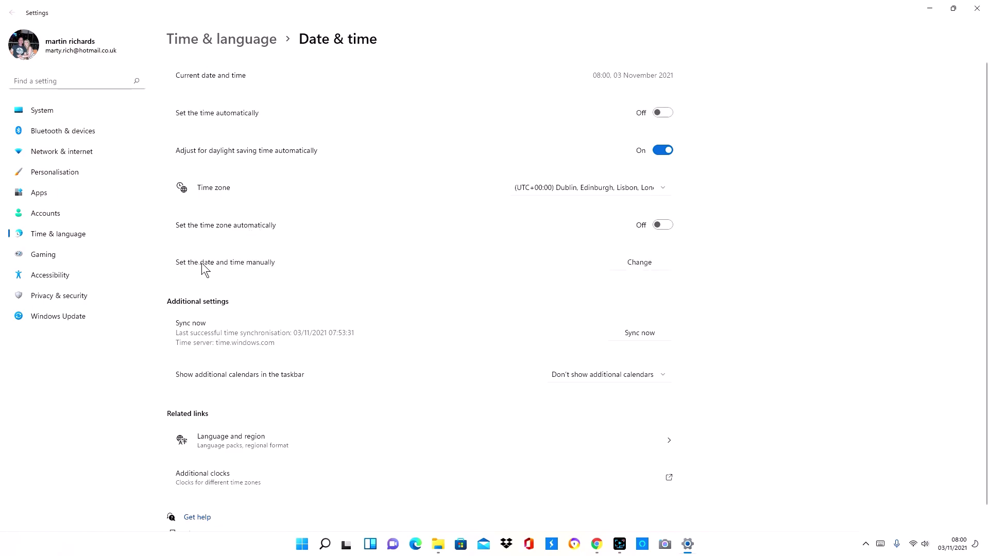
# Step: Manually set the system date to 31 October 2021, apply the change and close Settings
pyautogui.click(648, 267)
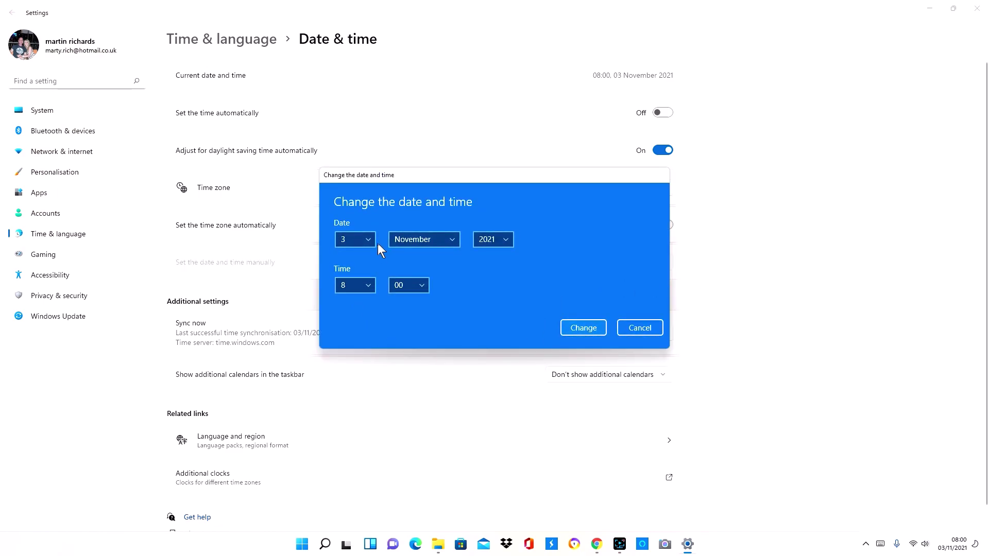
pyautogui.click(372, 239)
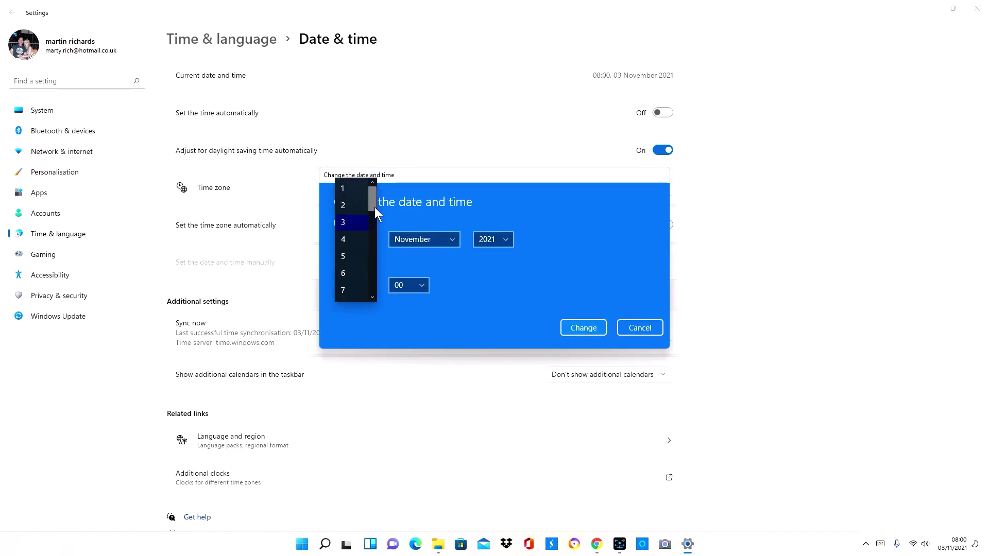
pyautogui.moveTo(375, 207); pyautogui.dragTo(370, 291)
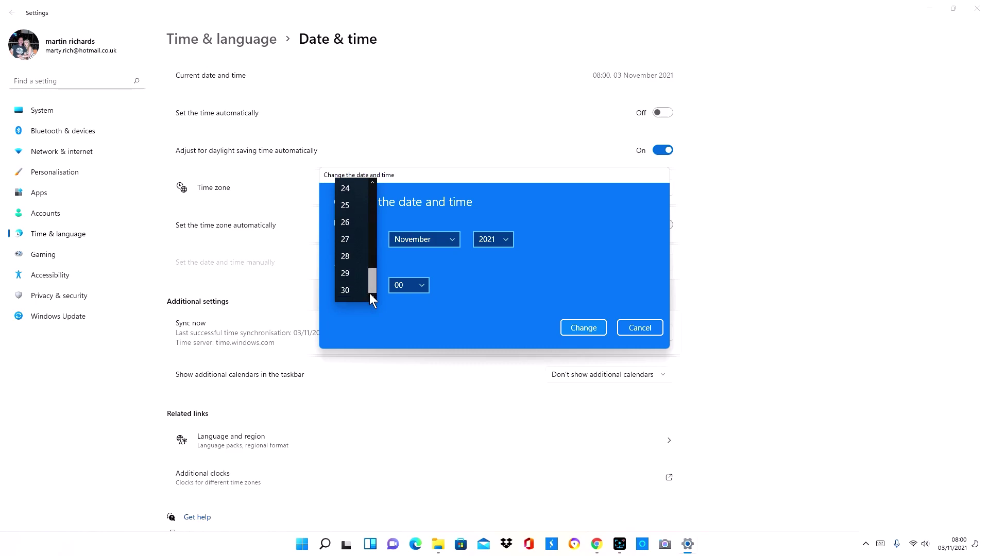
pyautogui.click(450, 239)
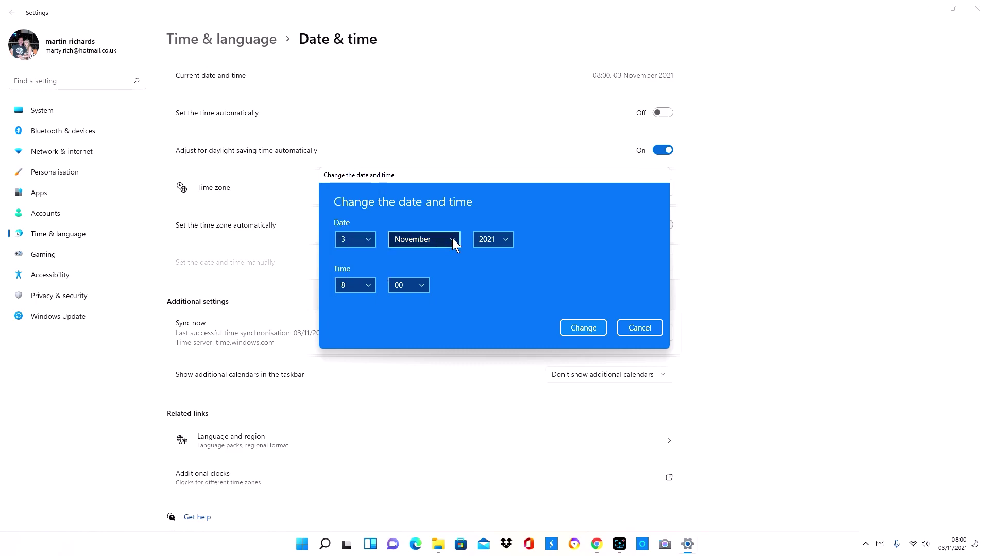
pyautogui.click(452, 238)
pyautogui.click(425, 222)
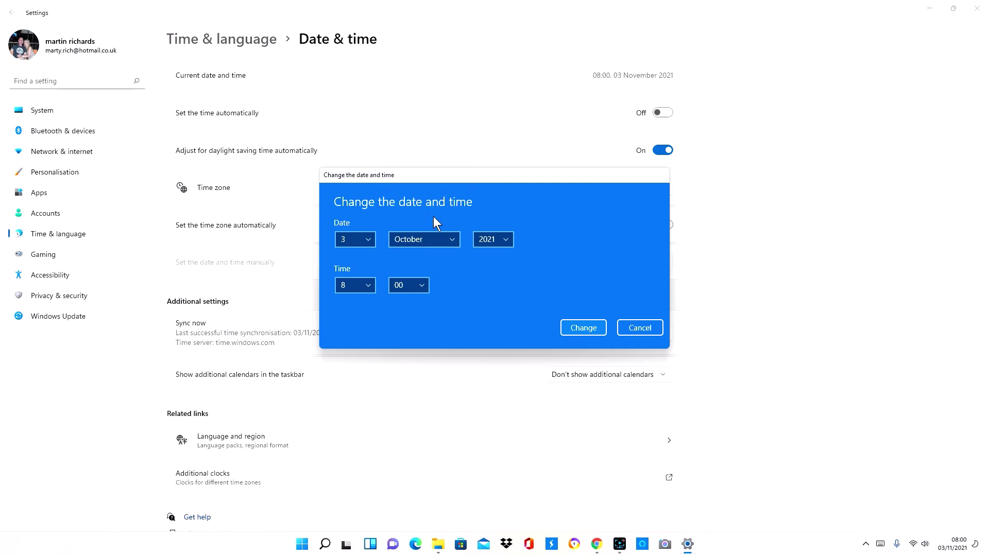
pyautogui.click(368, 239)
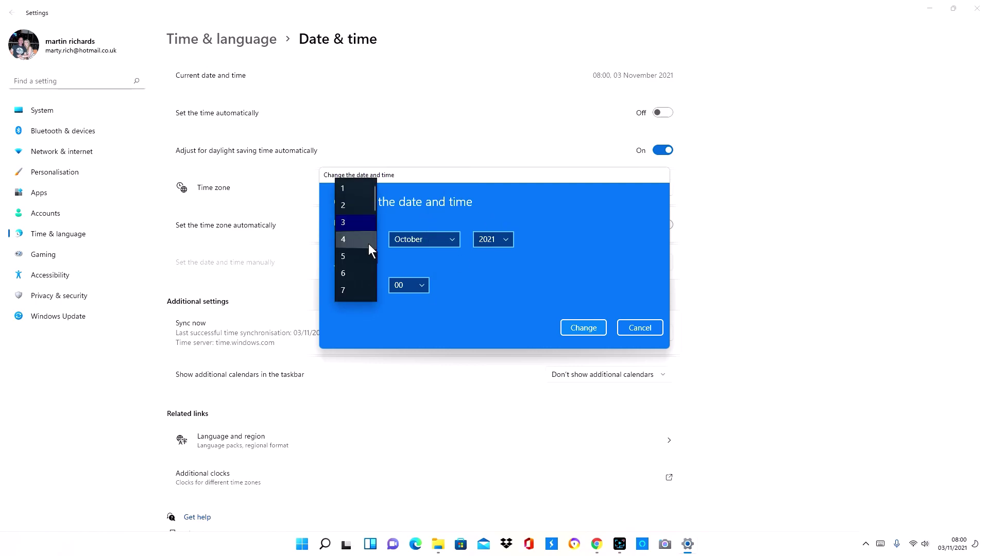
pyautogui.moveTo(375, 202); pyautogui.dragTo(369, 286)
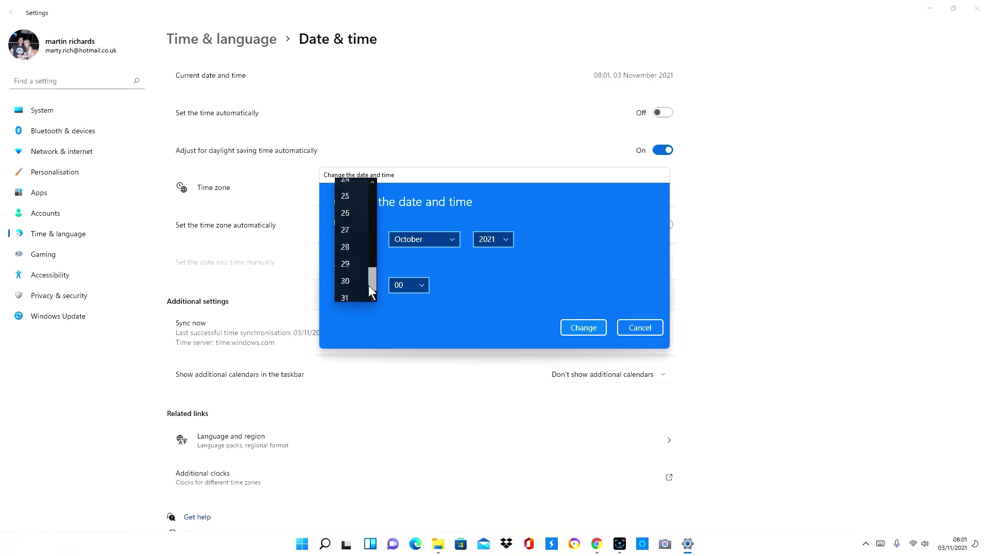
pyautogui.click(351, 288)
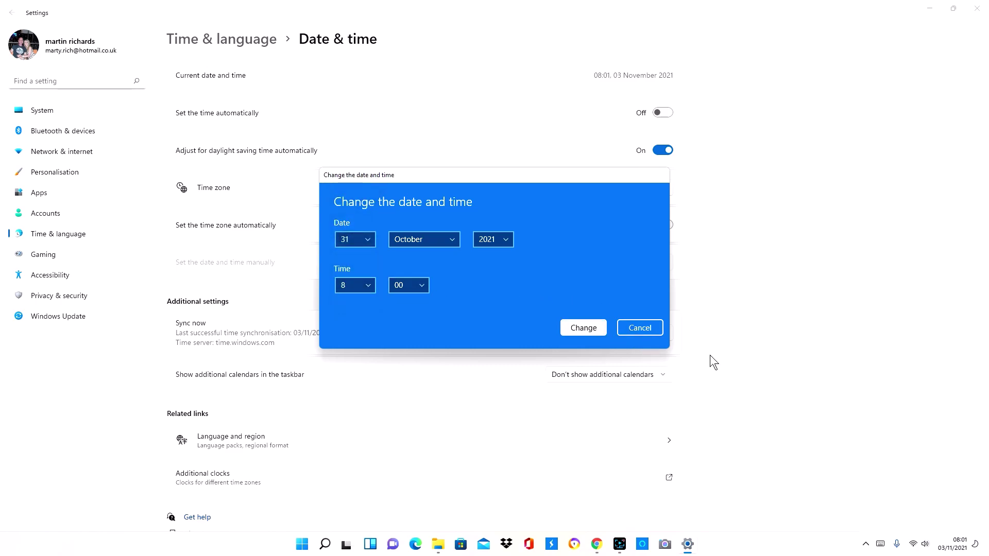
pyautogui.click(583, 327)
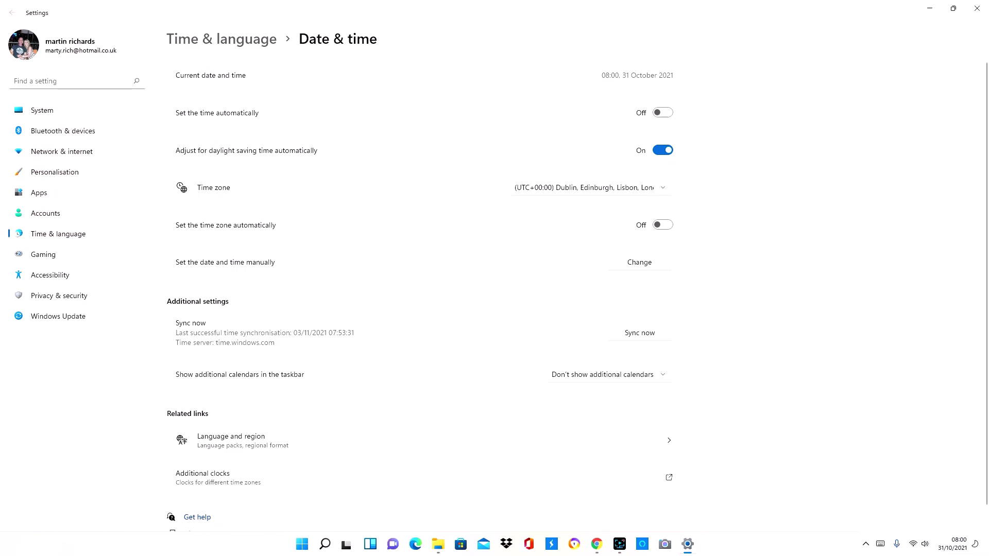
pyautogui.click(977, 9)
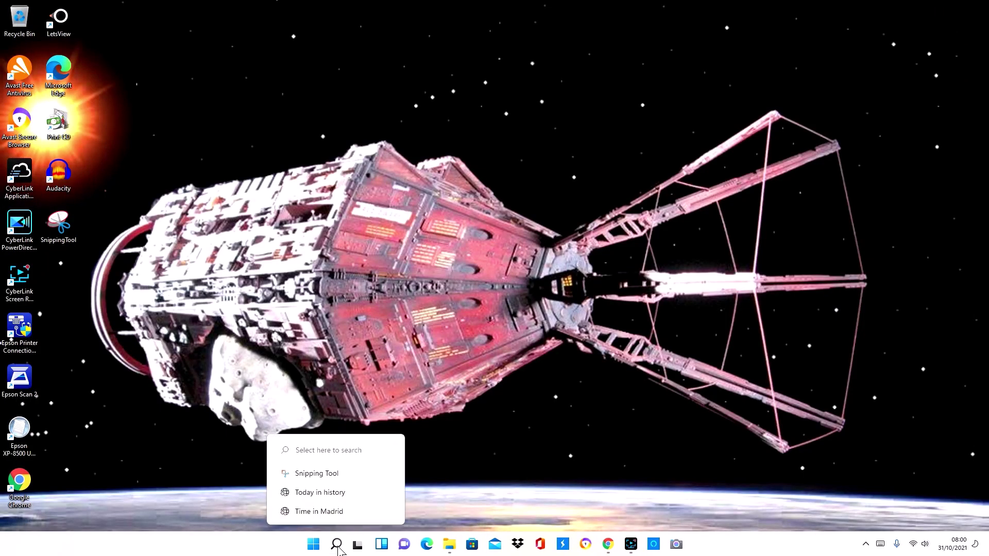
# Step: Open the recent Snipping Tool app and take a rectangular snip of the central part of the spaceship wallpaper
pyautogui.click(316, 473)
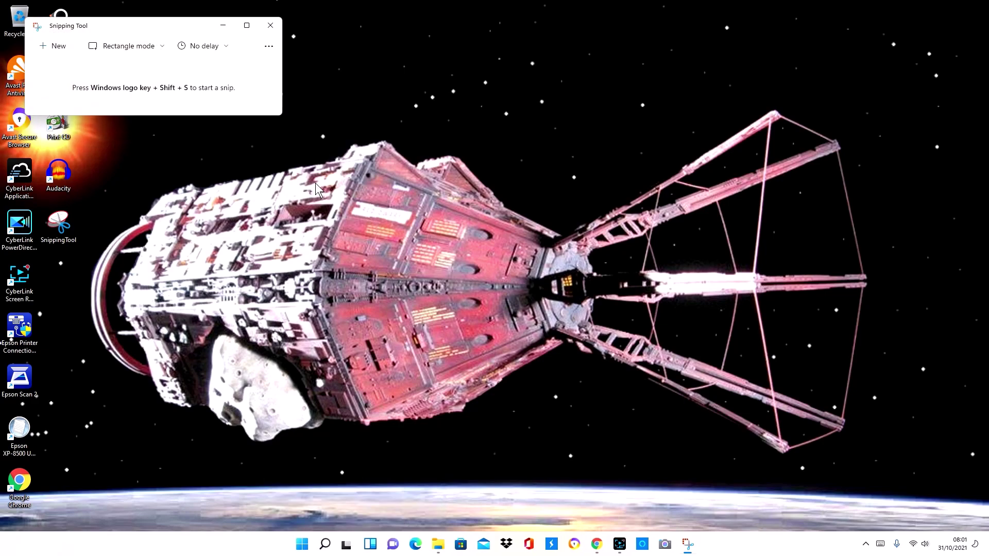
pyautogui.click(46, 47)
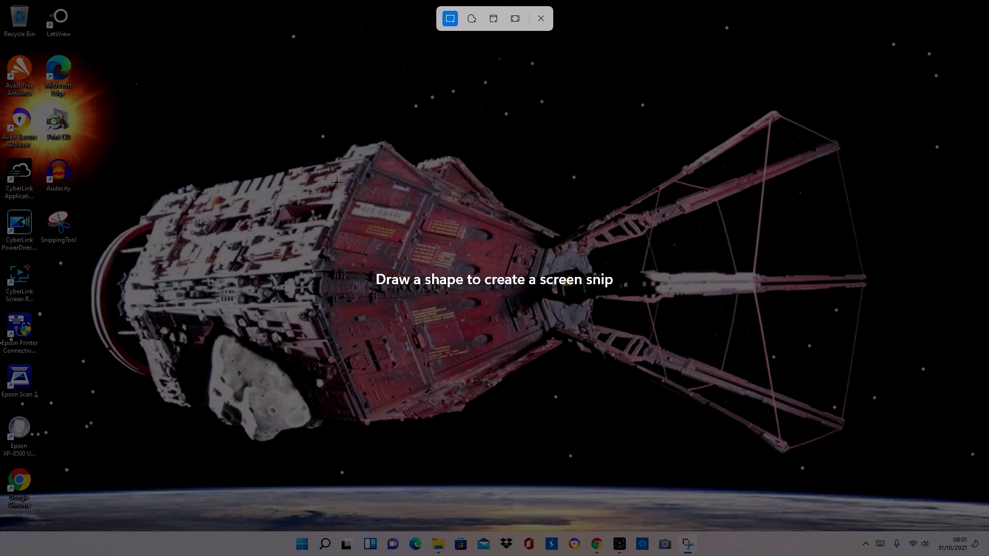
pyautogui.moveTo(336, 181); pyautogui.dragTo(707, 400)
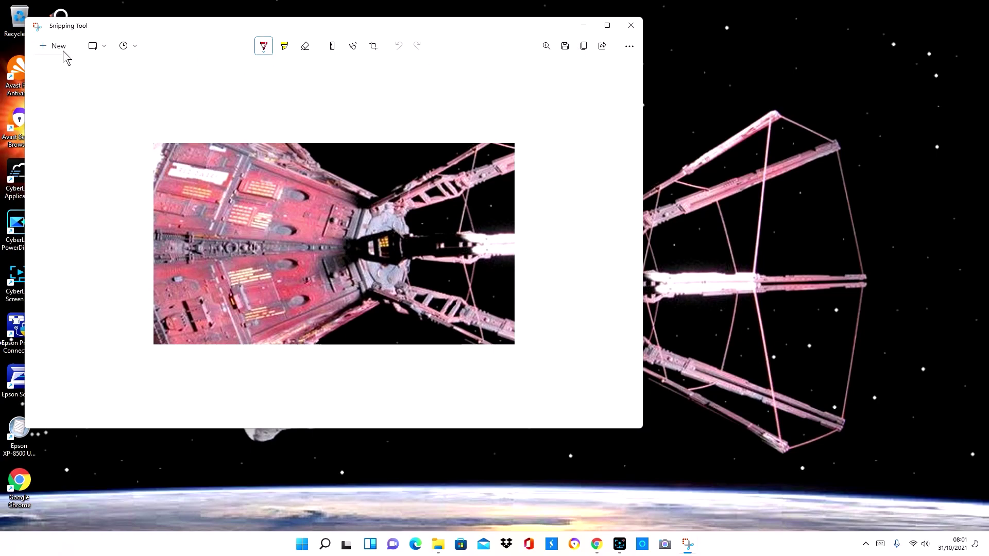
# Step: Check that the Save As dialog opens for the snip, cancel saving and close the Snipping Tool
pyautogui.rightClick(391, 249)
pyautogui.click(422, 257)
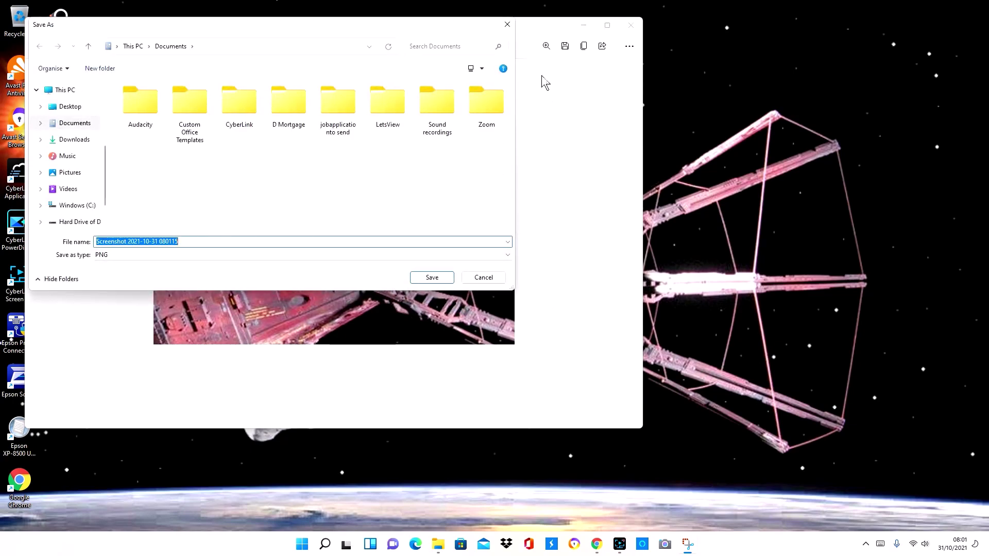
pyautogui.click(507, 24)
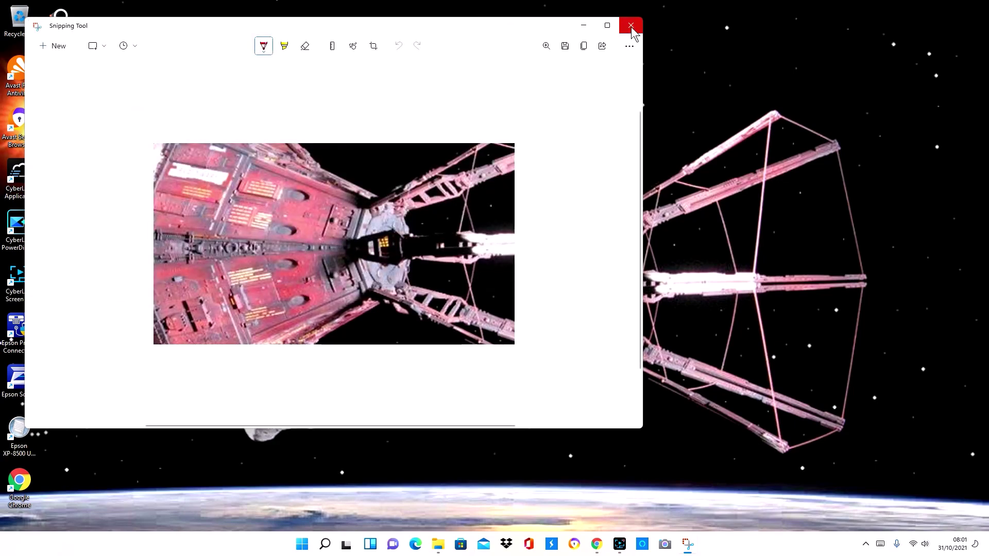
pyautogui.click(631, 25)
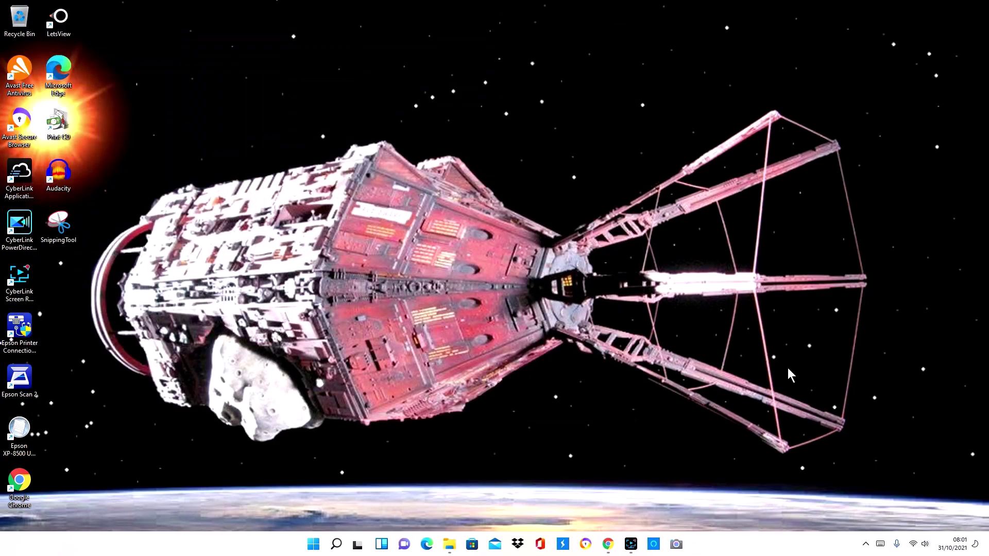
# Step: Reopen the date and time settings, turn setting the time automatically back on and close Settings
pyautogui.click(946, 547)
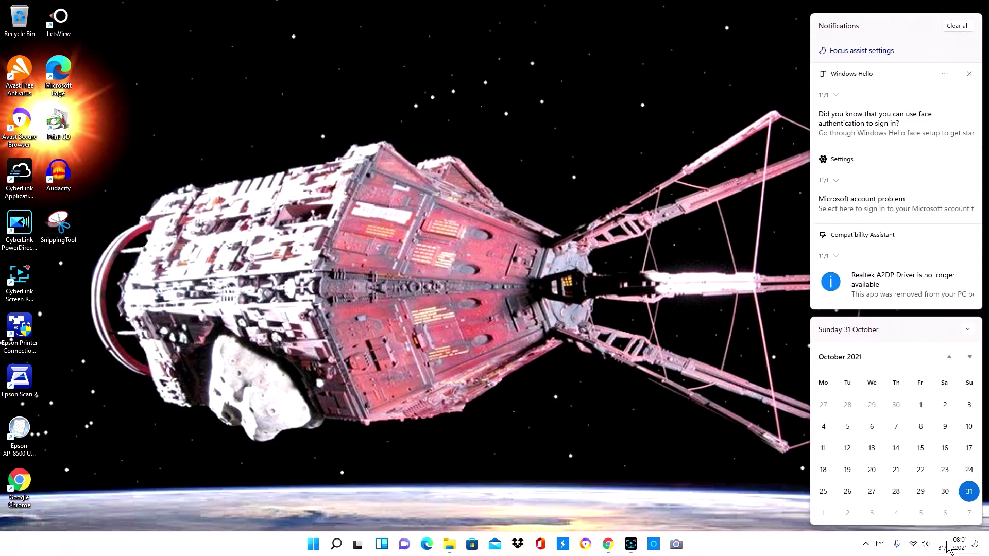
pyautogui.rightClick(951, 547)
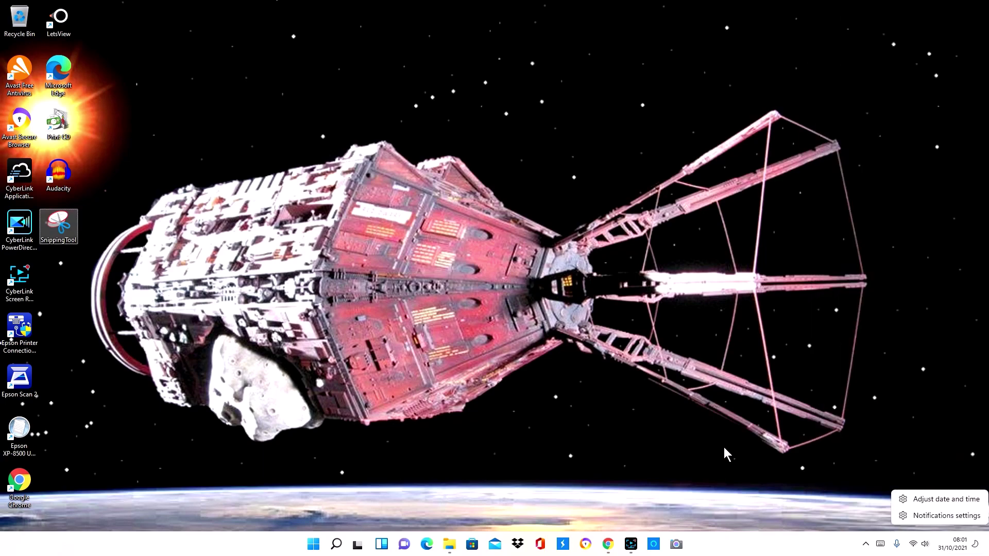
pyautogui.click(952, 509)
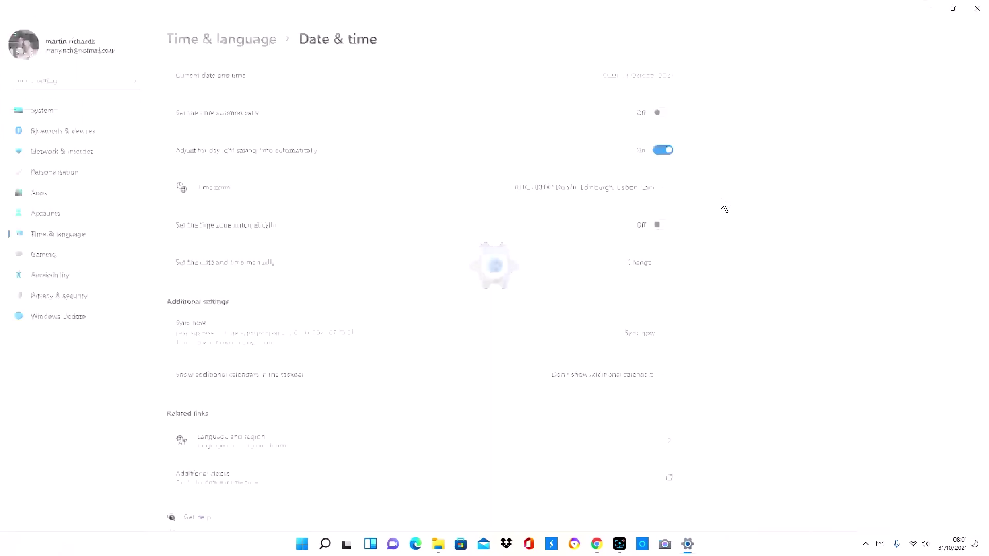
pyautogui.click(660, 112)
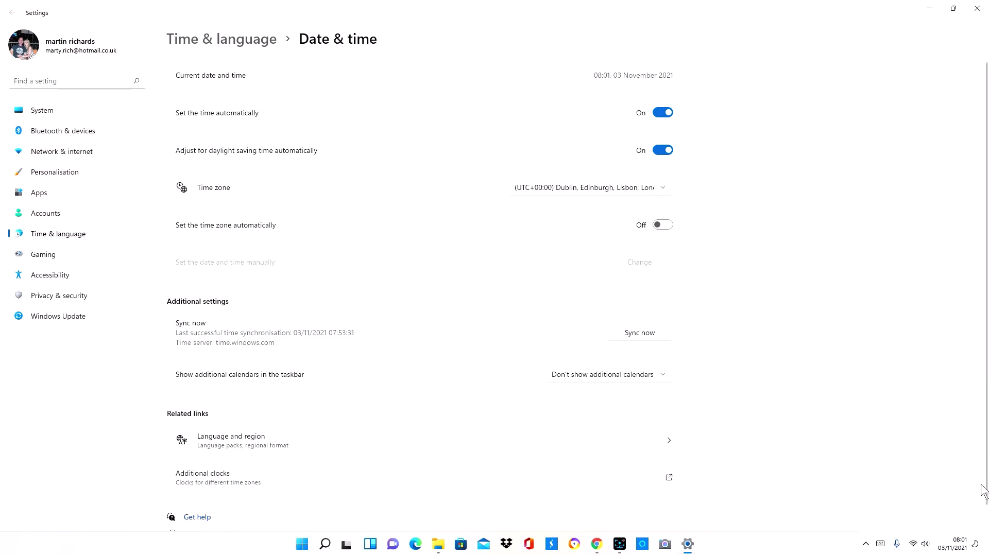
pyautogui.click(977, 8)
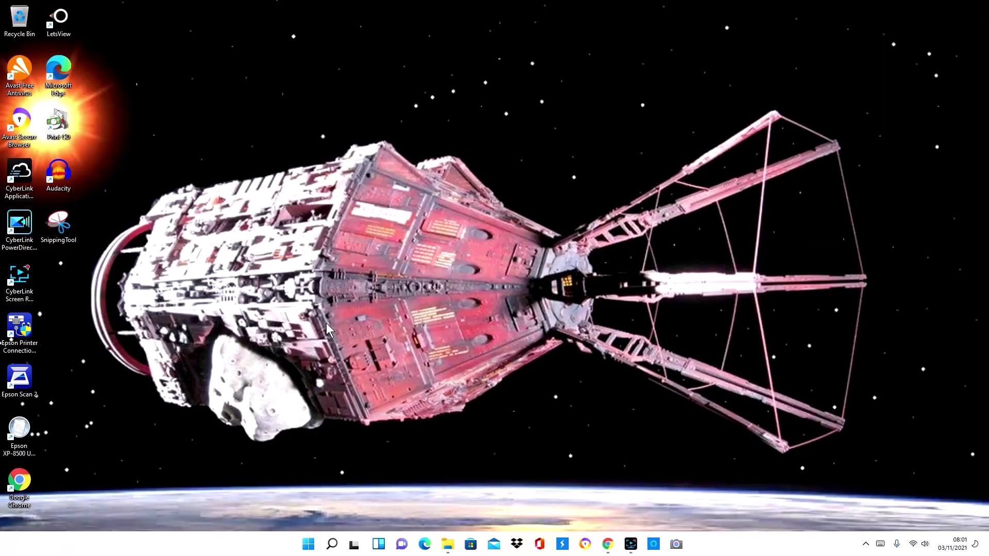
# Step: Reopen the Snipping Tool from the recent searches and capture a new rectangular snip of the spaceship's hull
pyautogui.click(337, 545)
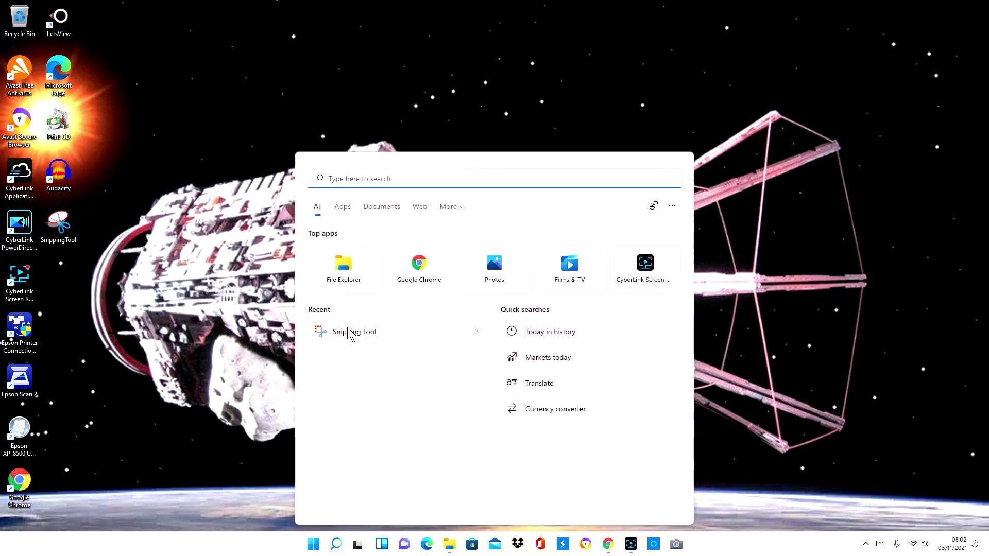
pyautogui.click(350, 334)
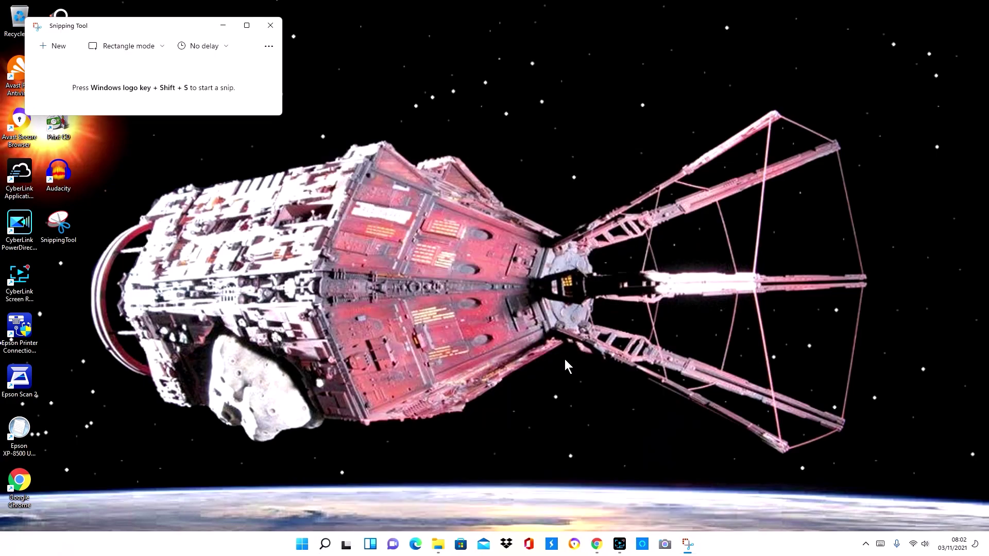
pyautogui.click(50, 45)
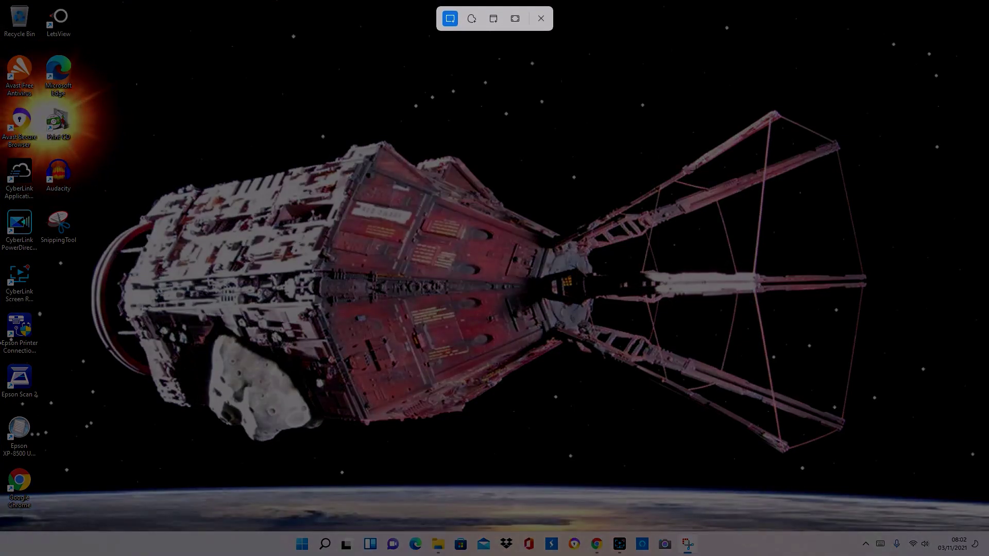
pyautogui.moveTo(273, 157); pyautogui.dragTo(644, 404)
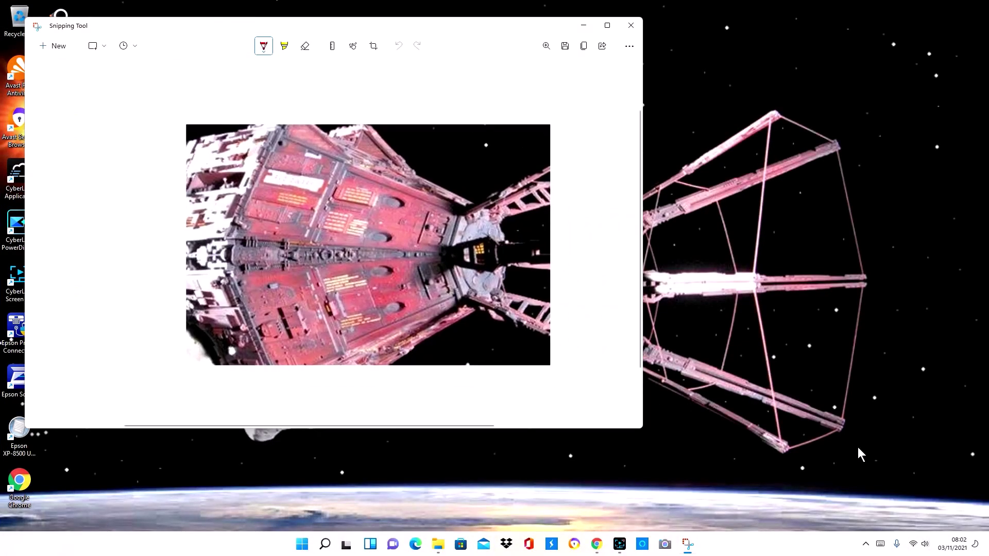